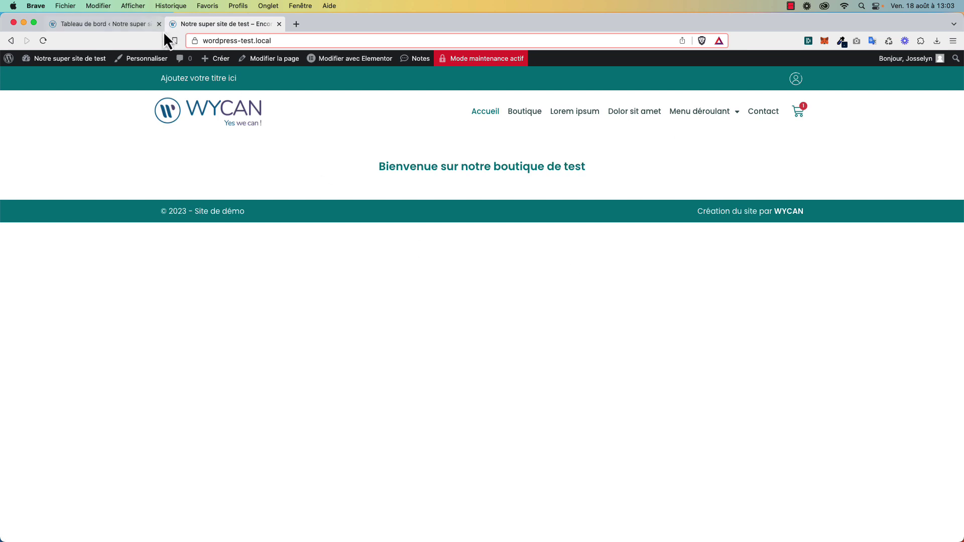
Switch to the 'Tableau de bord' tab to get back to the WordPress admin dashboard.
click(151, 24)
Search for the User Registration plugin, then install and activate it.
mouse_move(45, 394)
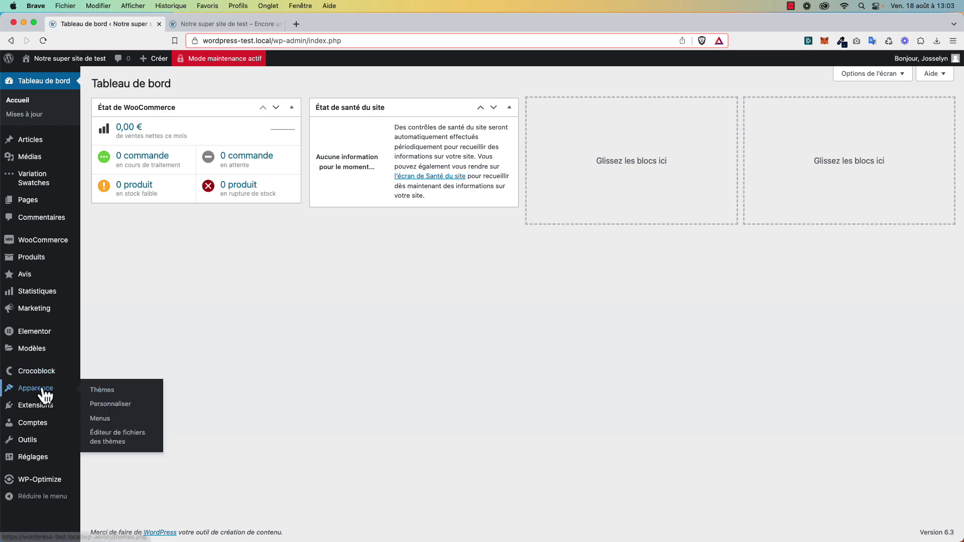
click(113, 422)
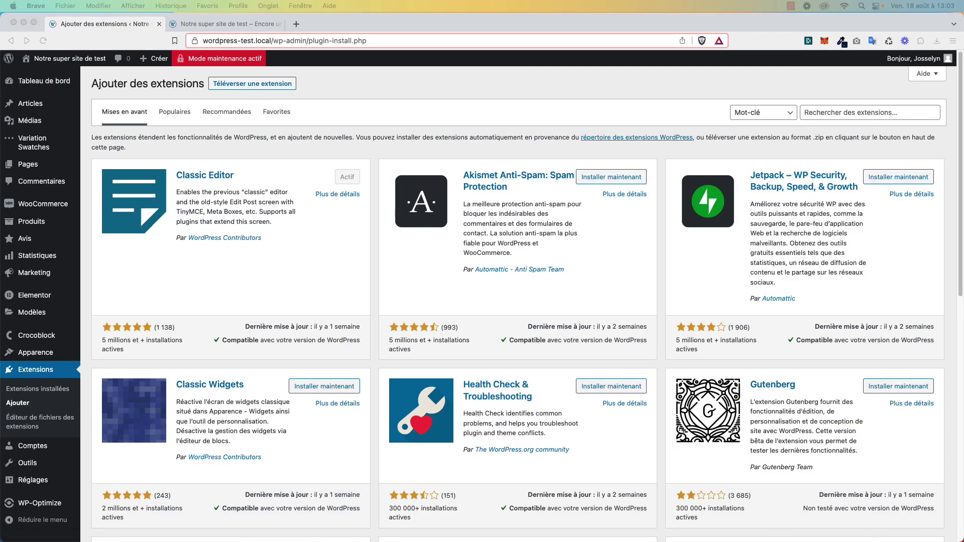
click(850, 112)
text(User Registration)
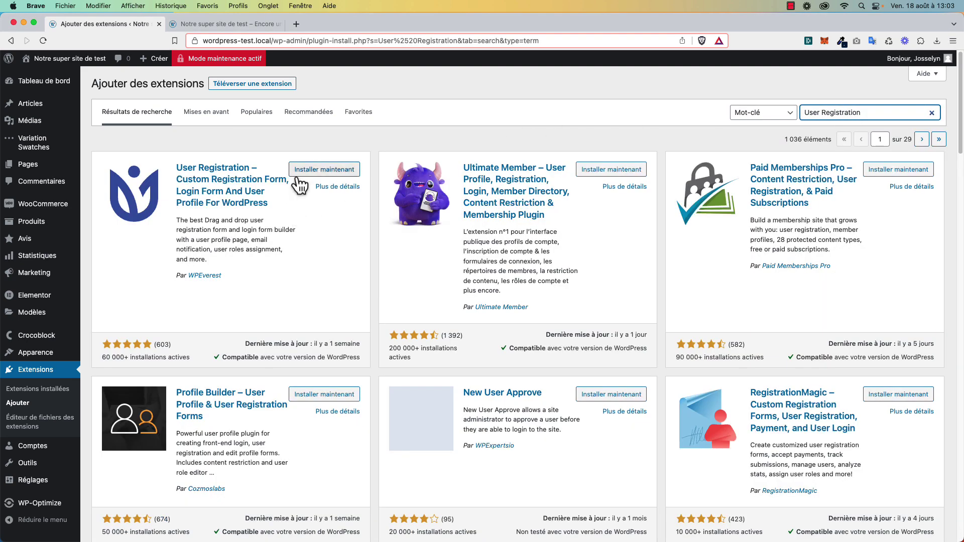
click(309, 174)
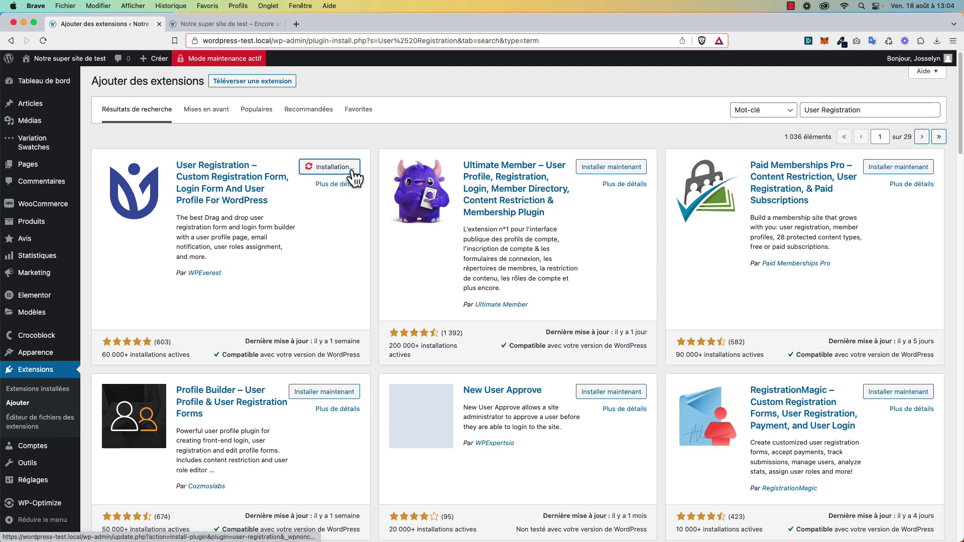
click(346, 165)
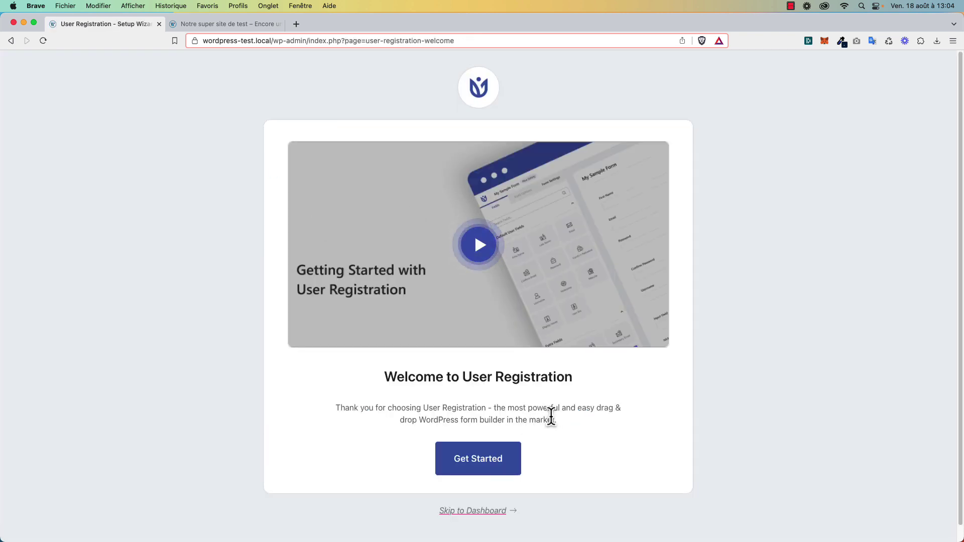
Skip the User Registration welcome setup to reach its forms list.
scroll(555, 418, down, 1)
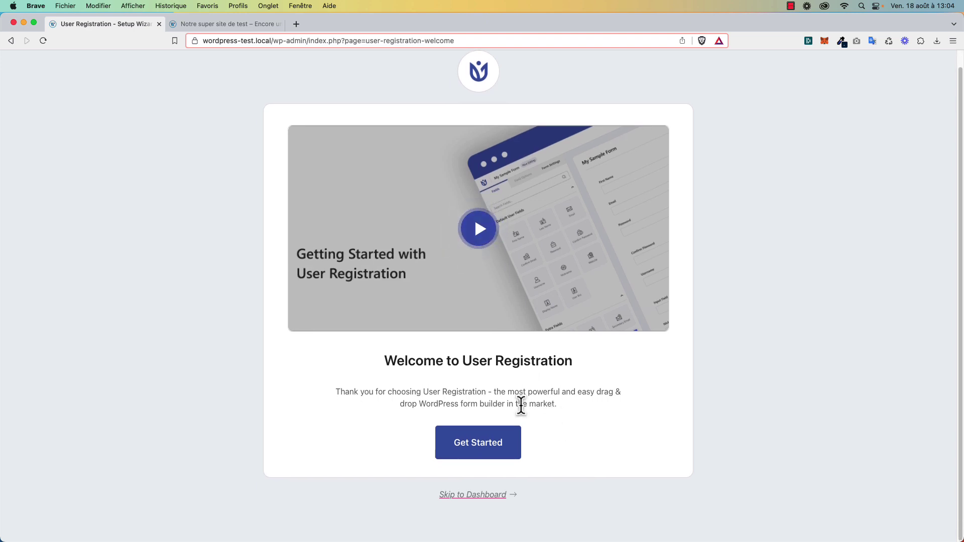
drag(521, 405, 500, 392)
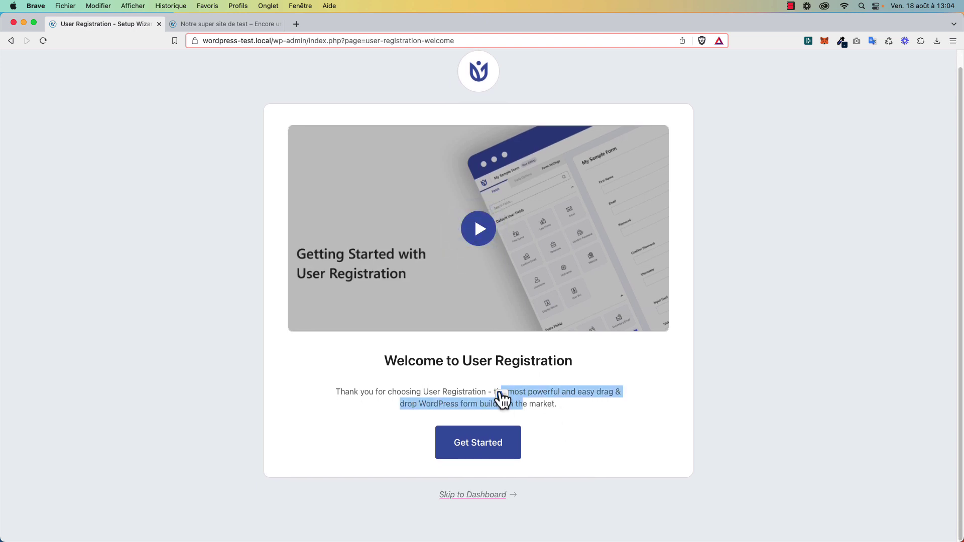
click(561, 409)
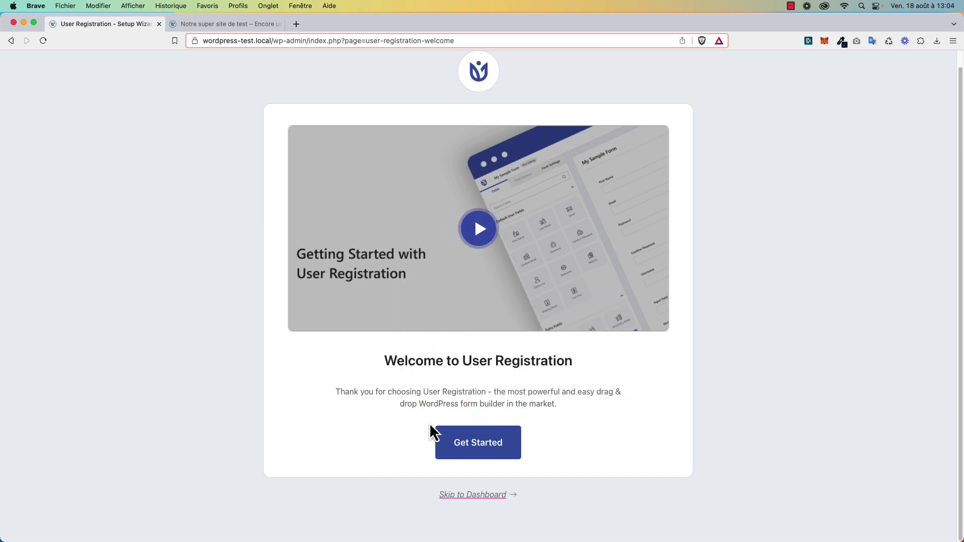
click(472, 495)
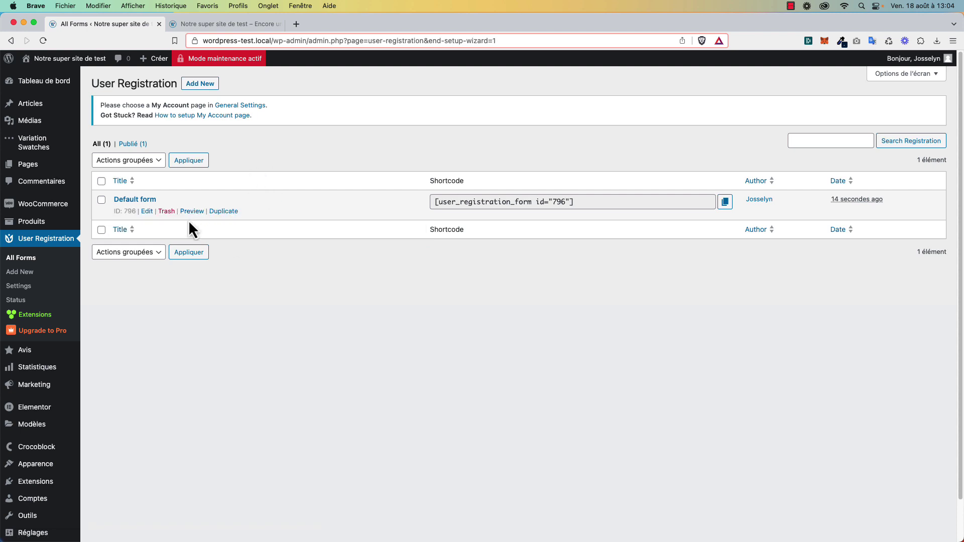
Trash the Default form and empty the forms trash permanently.
click(166, 209)
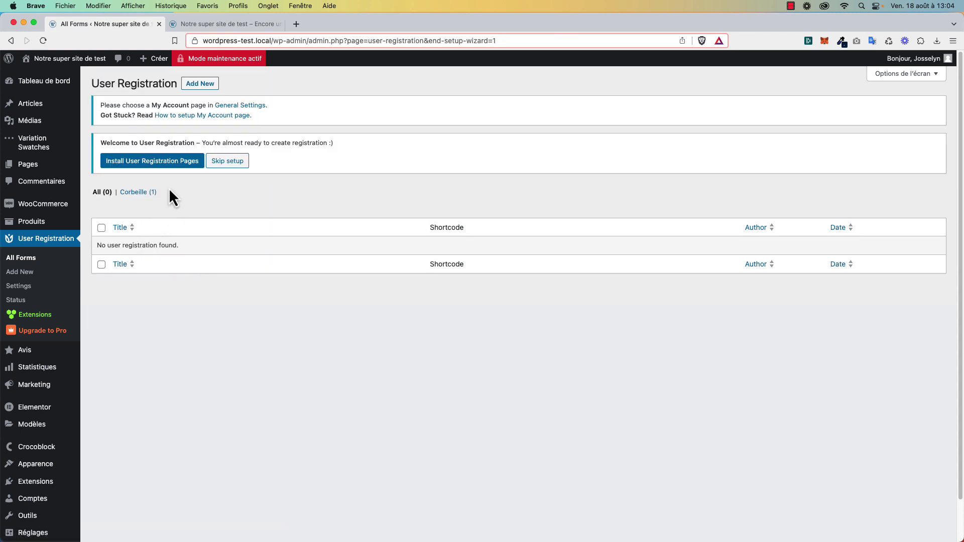
click(132, 194)
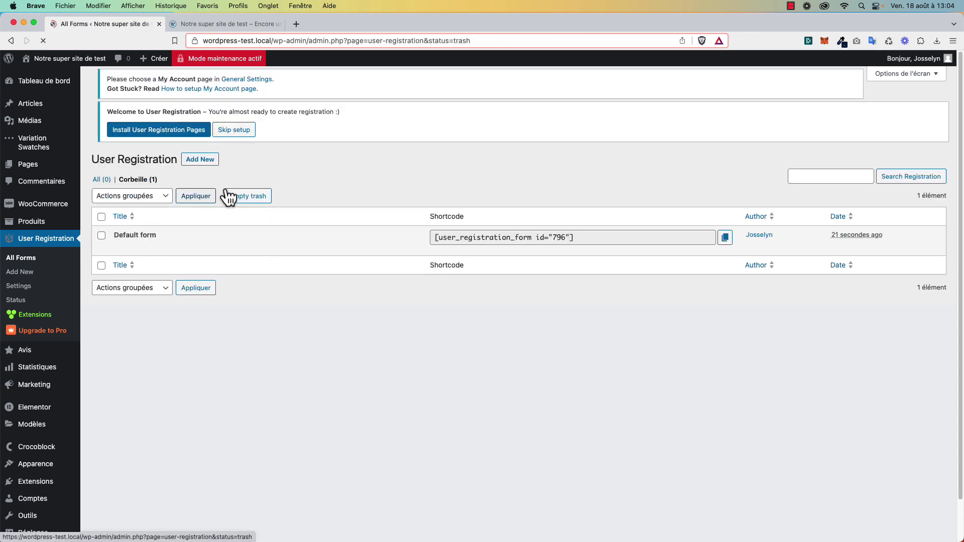
click(254, 214)
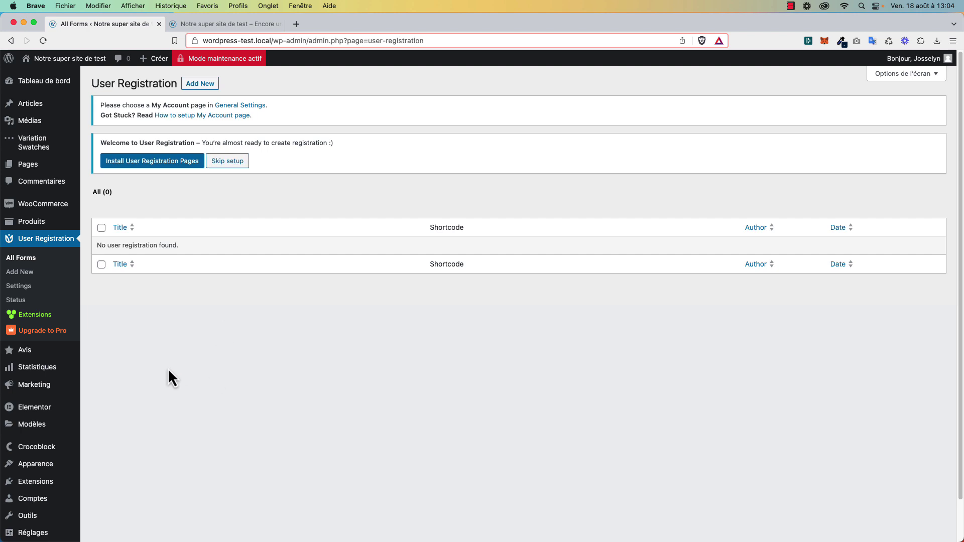
Open the Extensions > Ajouter add-plugins page in a new tab.
mouse_move(67, 500)
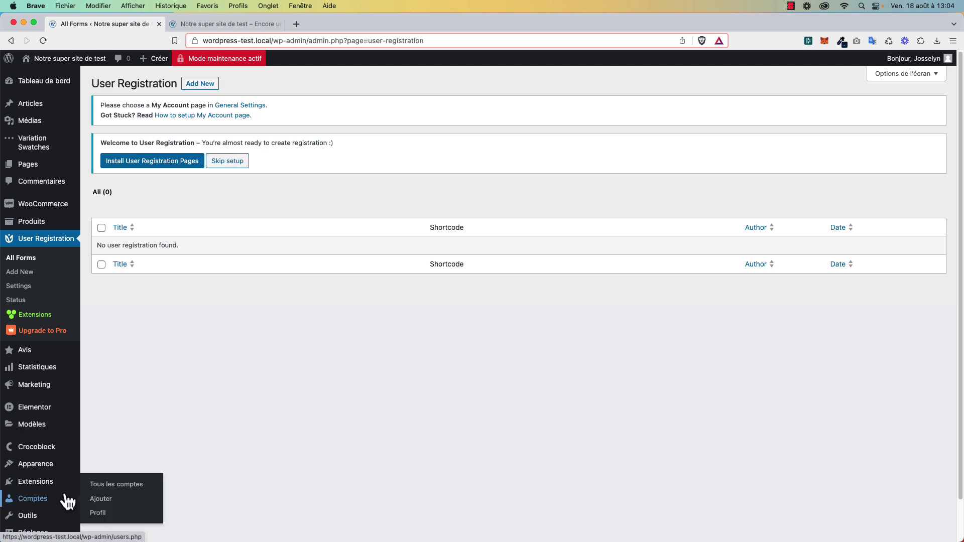
mouse_move(65, 483)
super+click(98, 492)
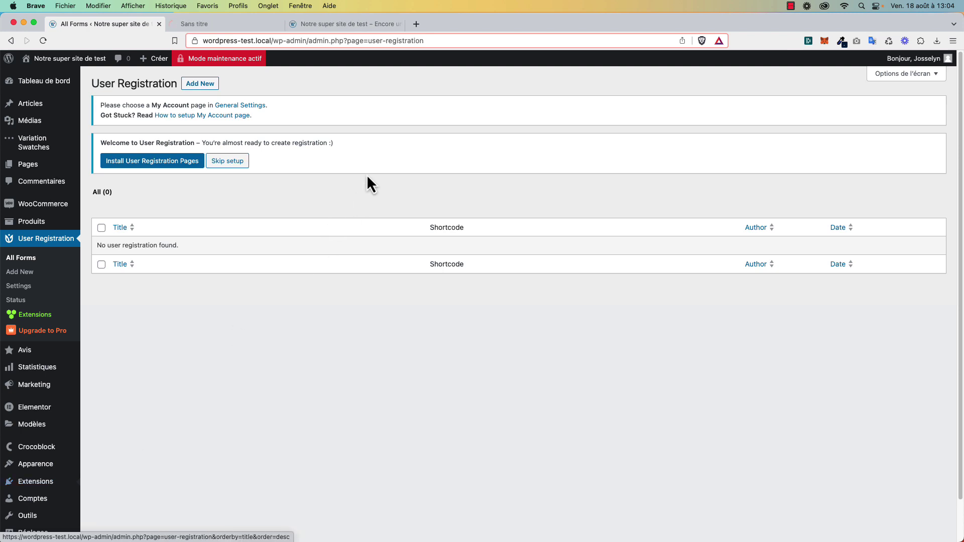
scroll(324, 75, down, 1)
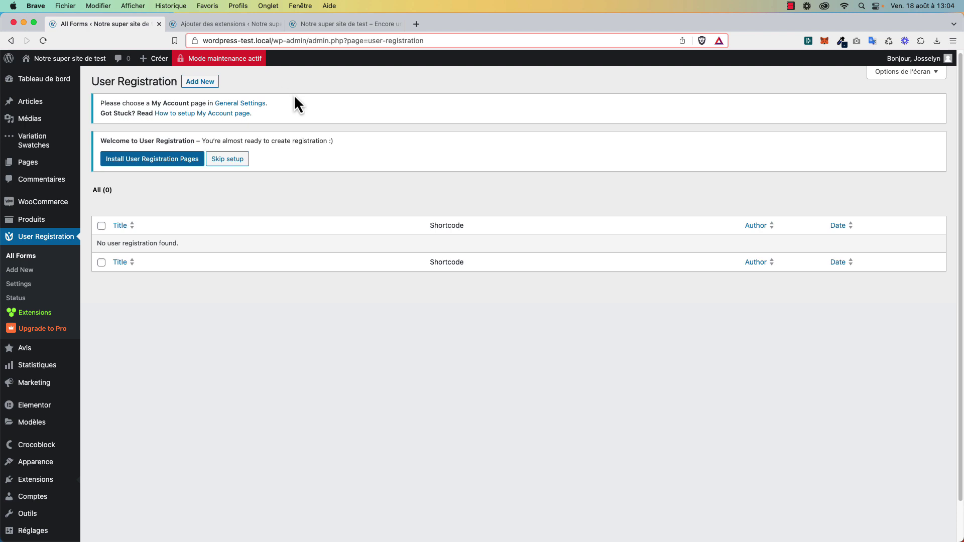
scroll(341, 105, down, 1)
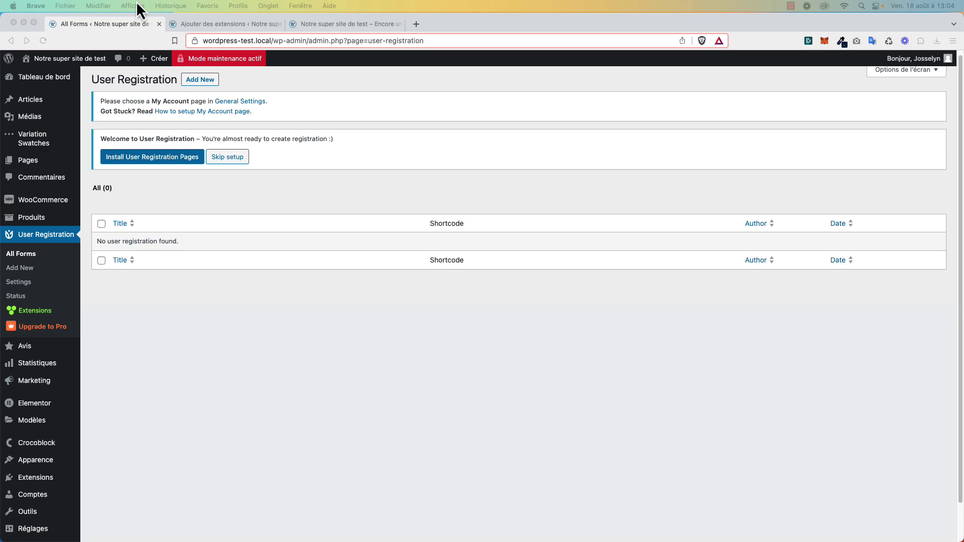
Search for WooCommerce Role Based Pricing by Meow Crew, then install and activate it.
click(202, 24)
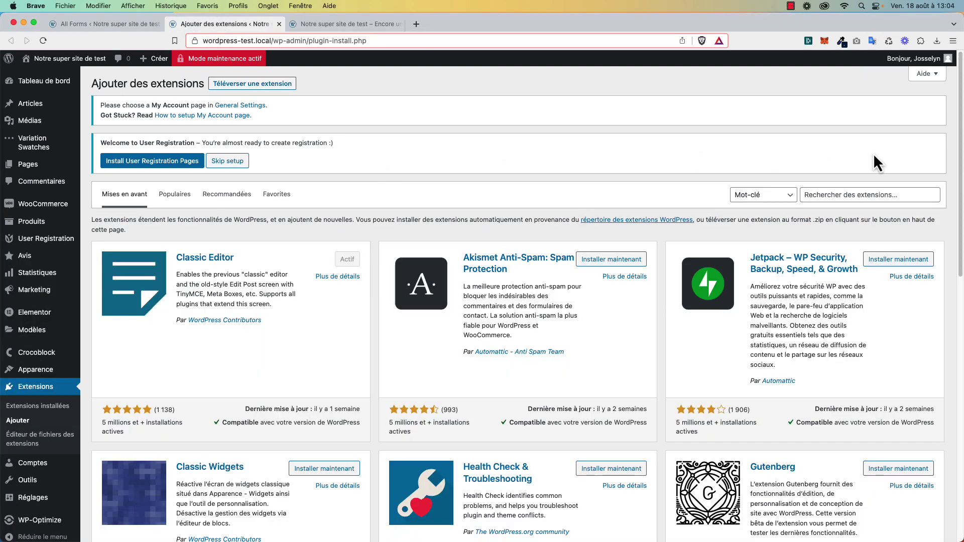
click(856, 195)
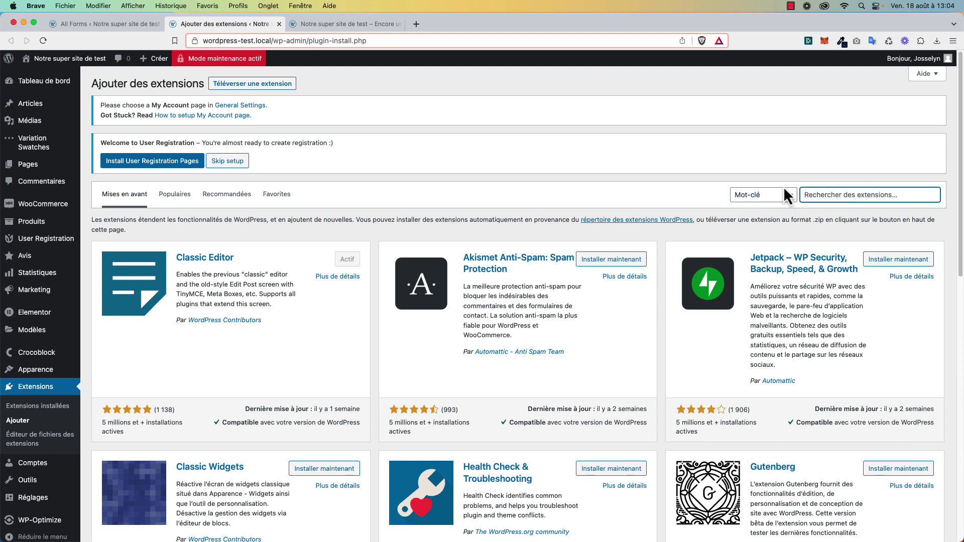
key(super+v)
click(751, 163)
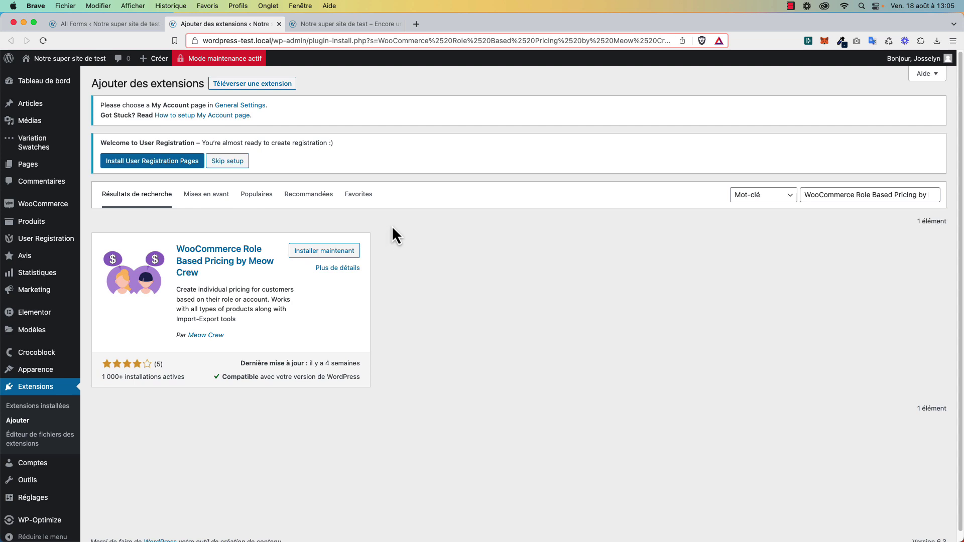
click(347, 251)
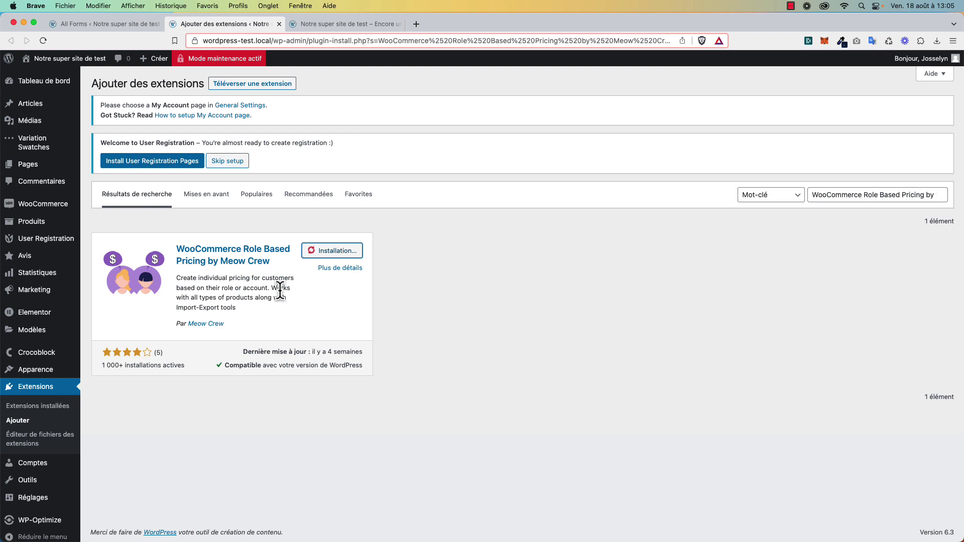
click(346, 250)
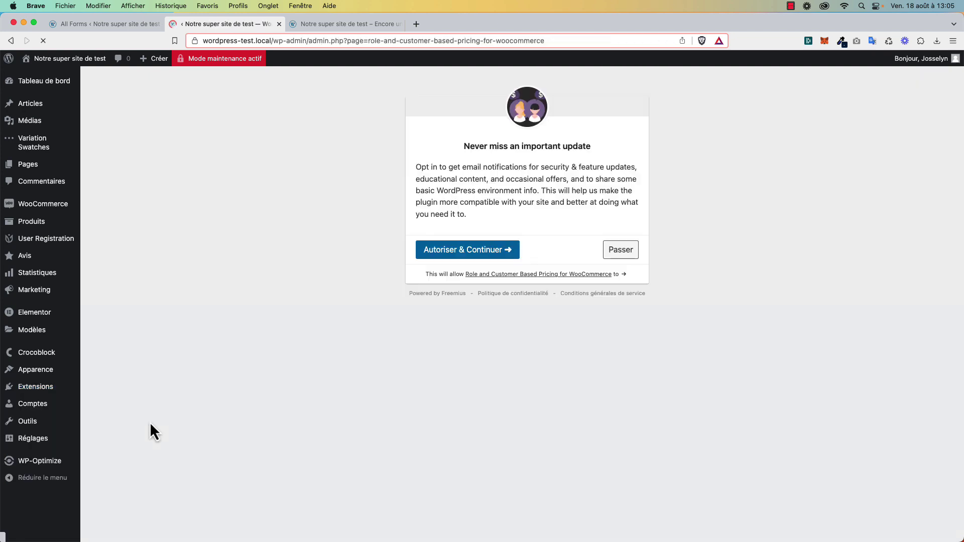
Skip the plugin's e-mail opt-in and go to Comptes > Gestion des rôles.
click(618, 253)
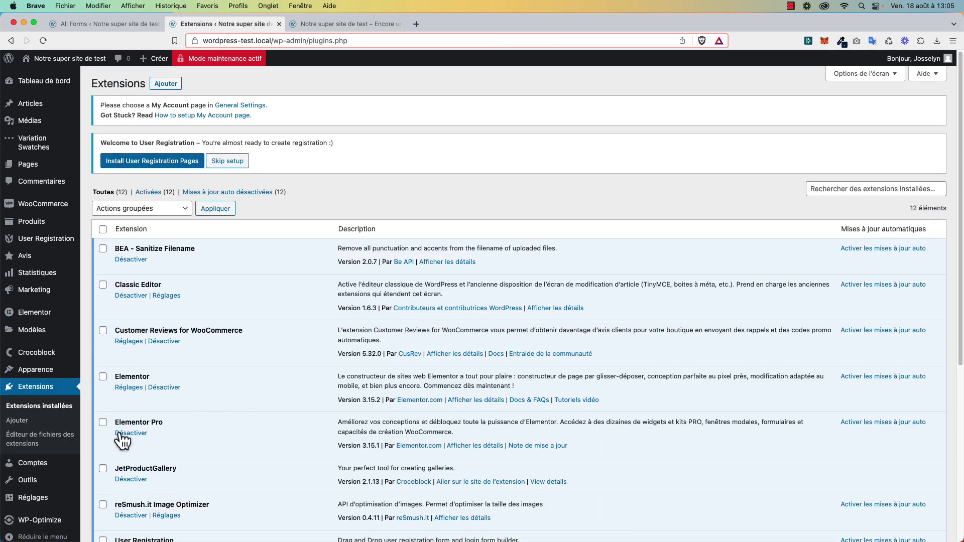
mouse_move(36, 462)
click(116, 505)
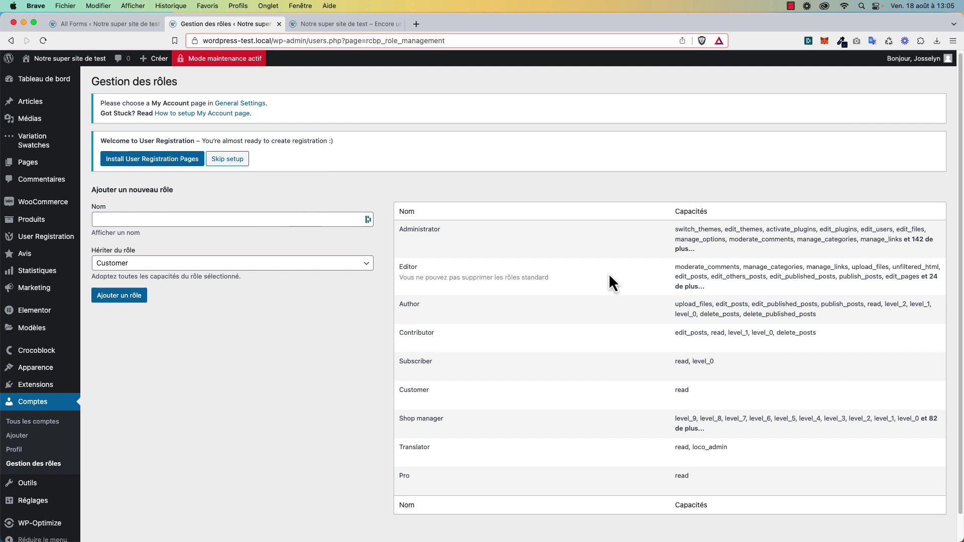
Start entering a 'PRo' role name on the Gestion des rôles page, then abandon it.
mouse_move(557, 450)
click(283, 217)
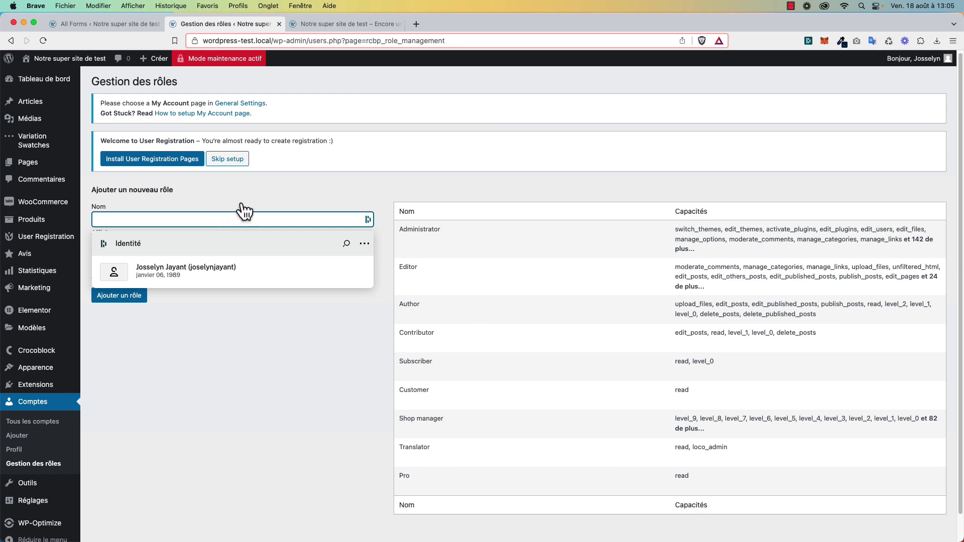
text(PRo)
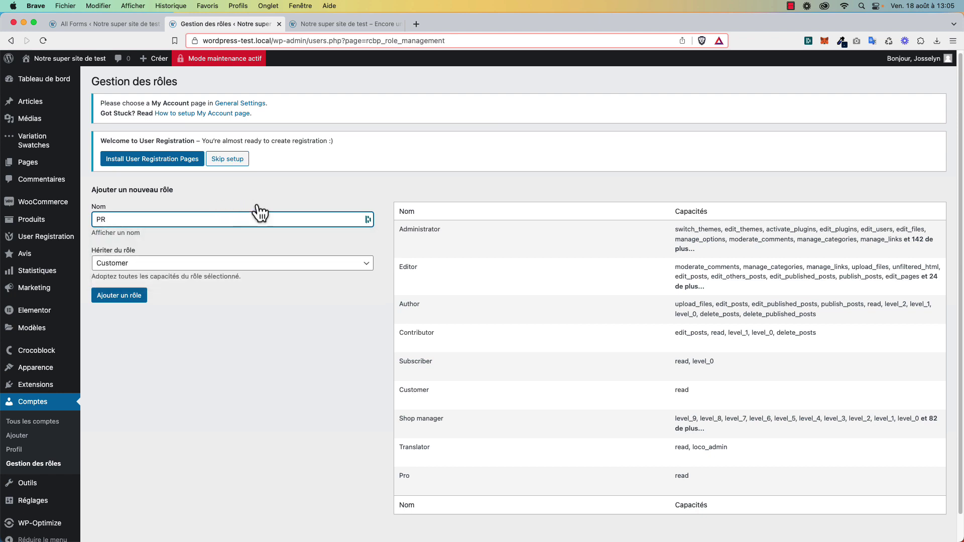
key(BackSpace)
key(BackSpace)
key(BackSpace)
click(291, 190)
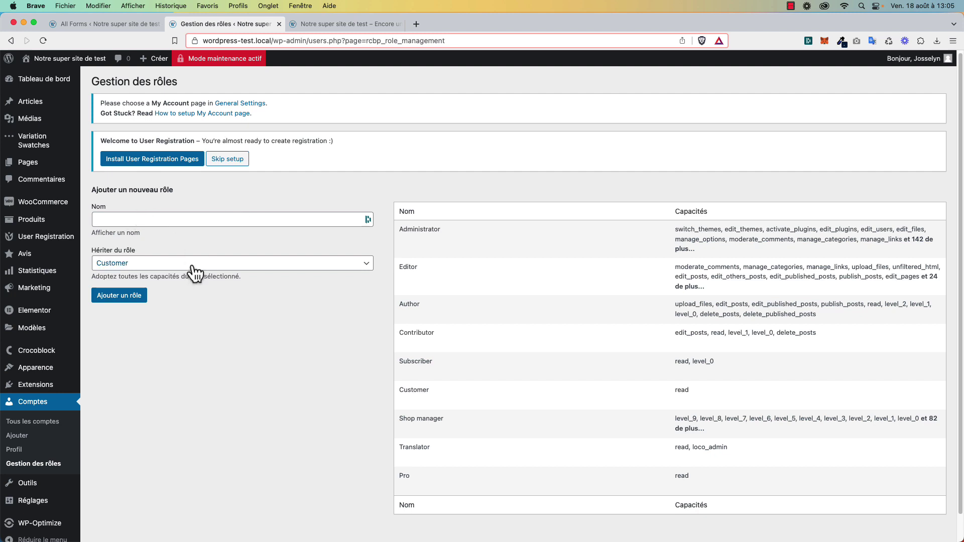
triple_click(198, 276)
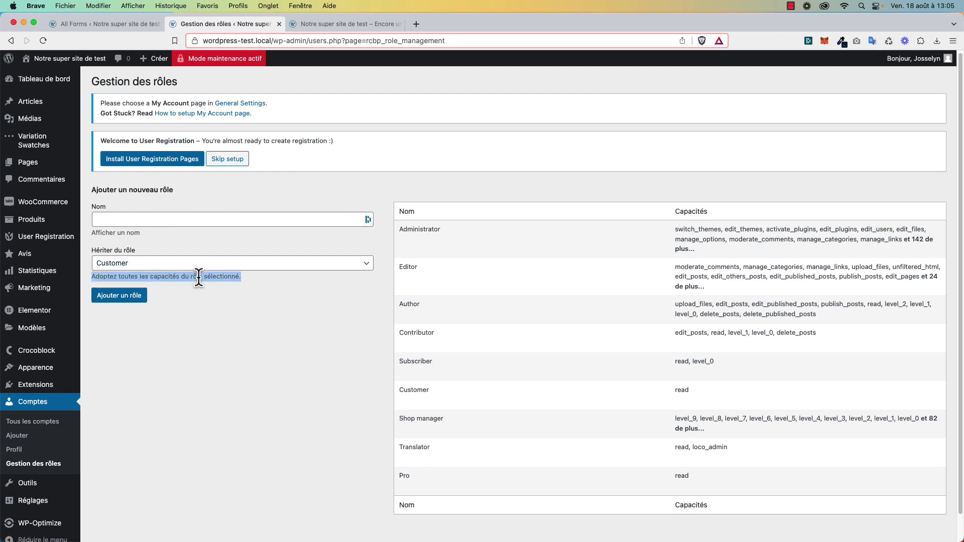
click(215, 276)
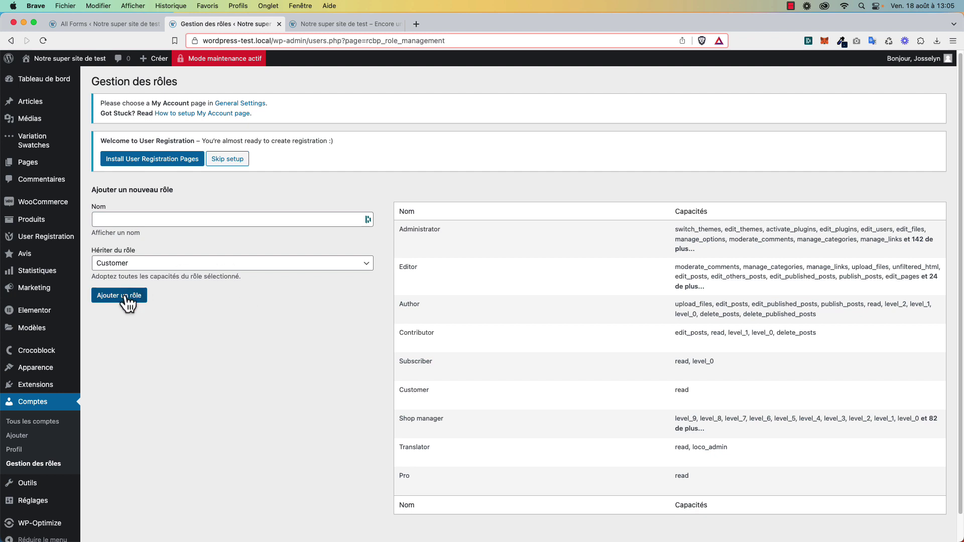
mouse_move(468, 451)
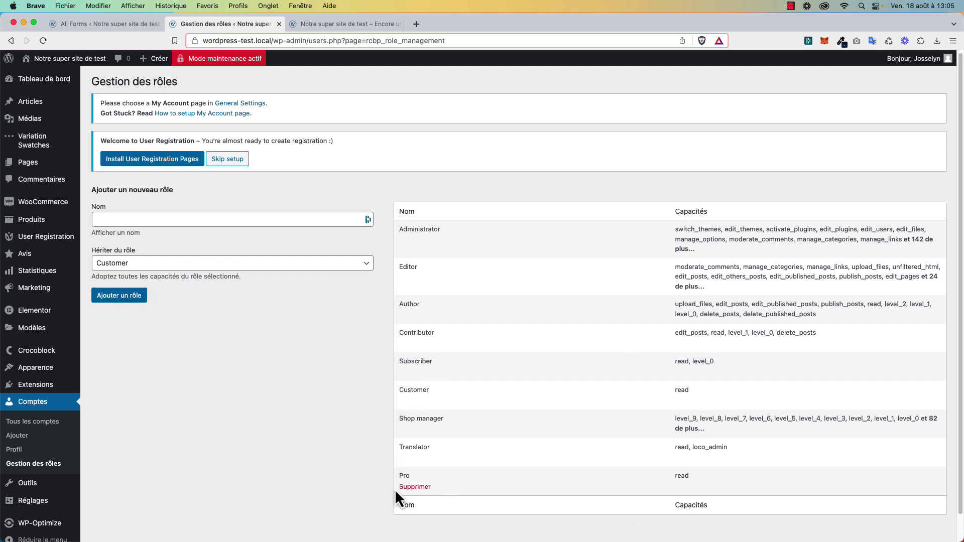
mouse_move(541, 422)
click(207, 208)
click(236, 196)
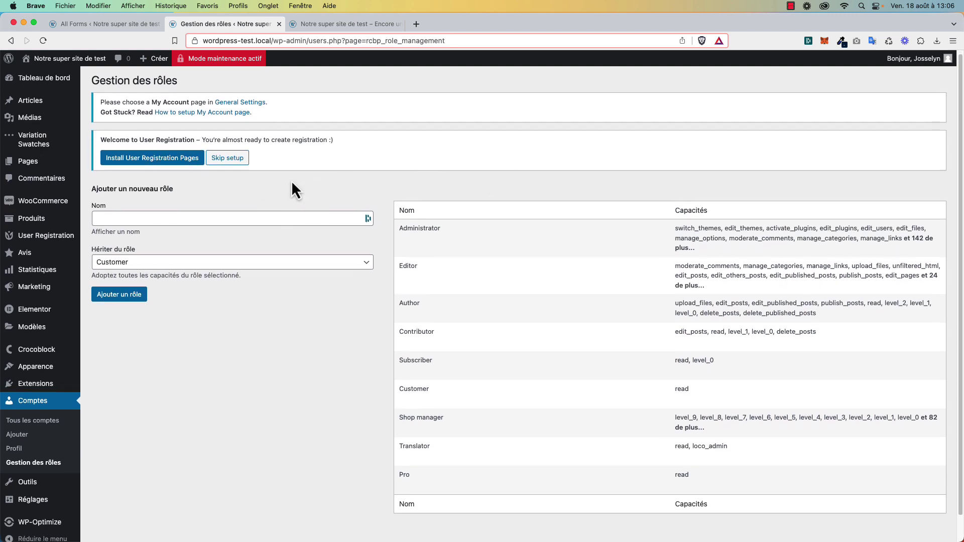
Look over the existing roles, then switch to the User Registration forms list tab.
scroll(306, 161, down, 1)
double_click(311, 138)
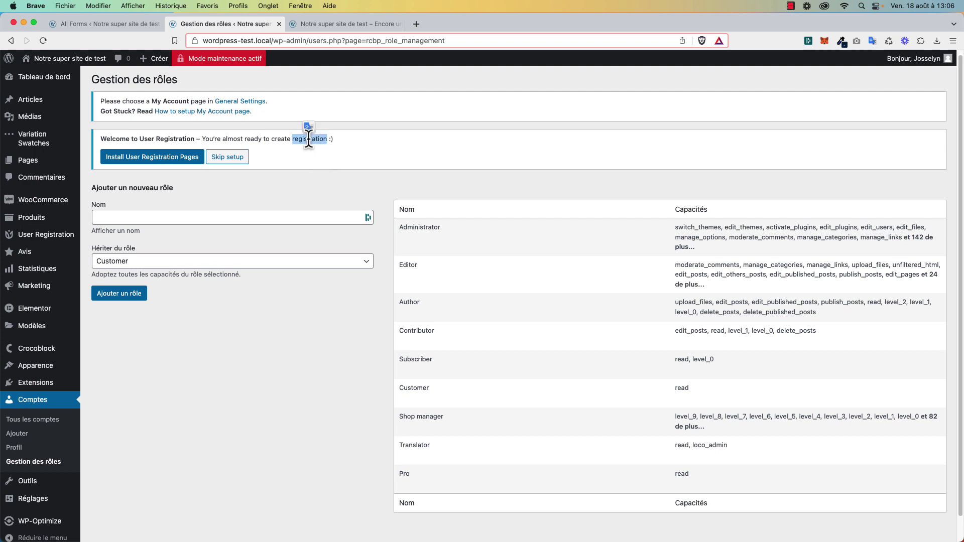
click(335, 139)
mouse_move(448, 480)
double_click(295, 142)
click(304, 131)
click(137, 23)
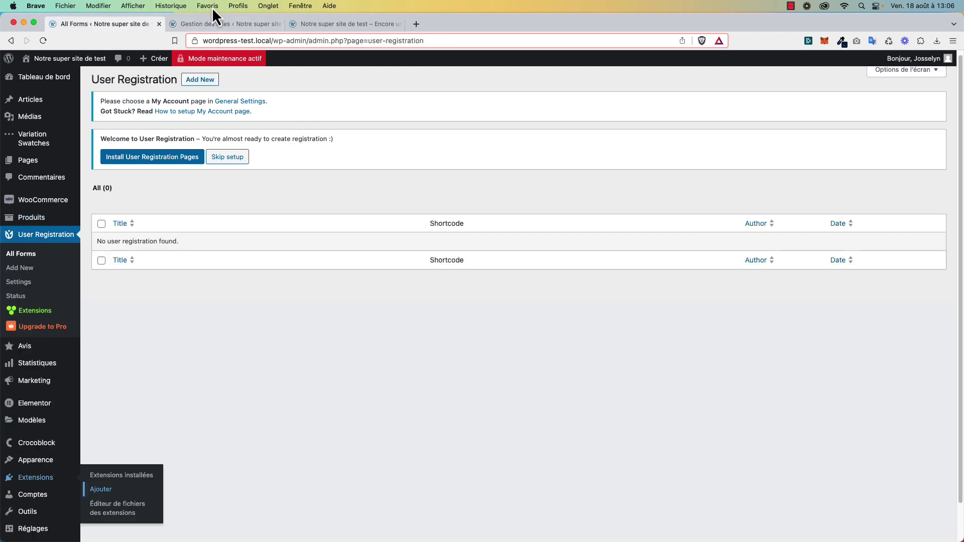
Close the roles tab and start a blank form from scratch named 'Création compte pro'.
middle_click(212, 24)
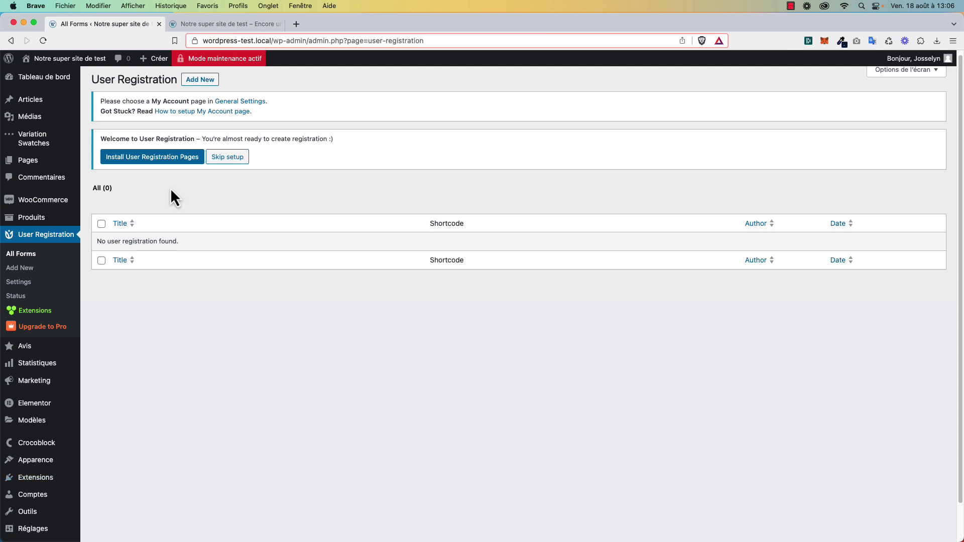
scroll(171, 187, down, 1)
click(201, 79)
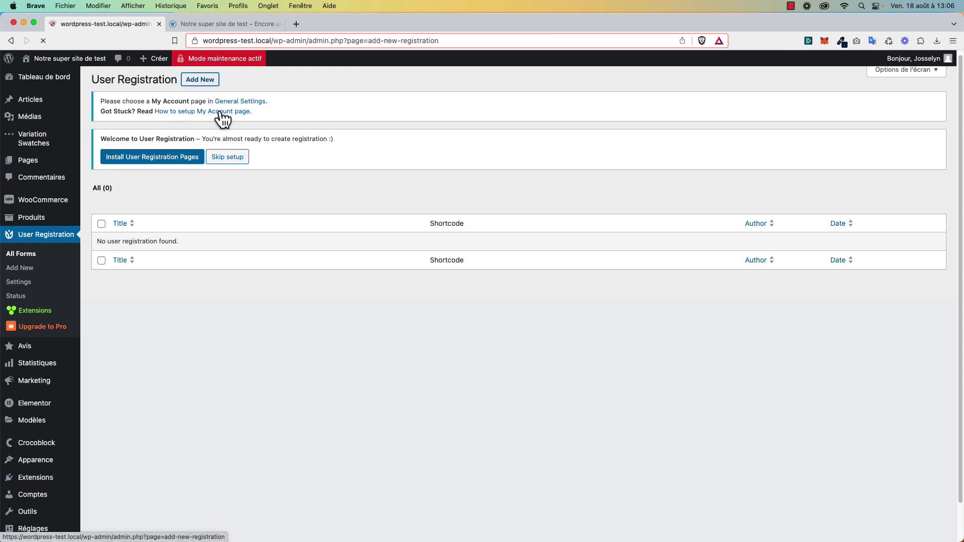
mouse_move(410, 158)
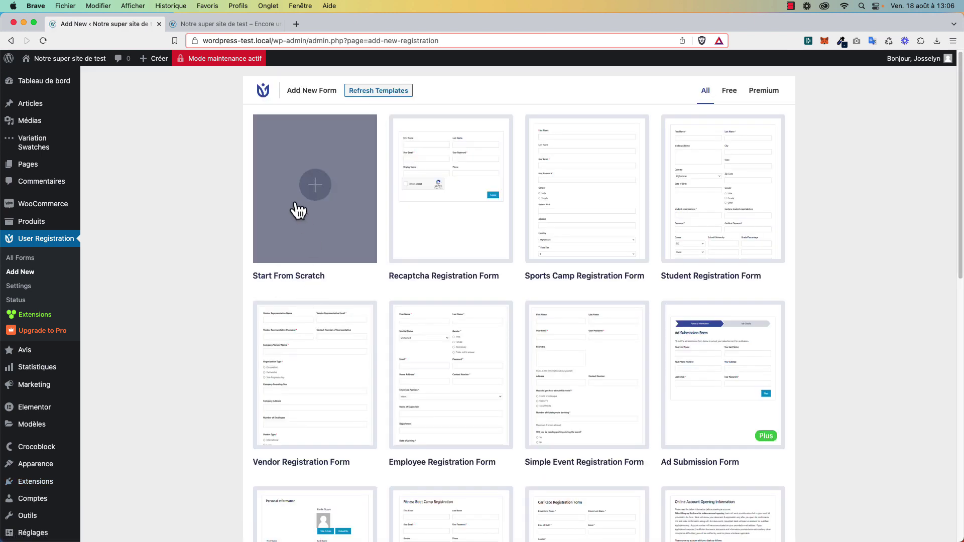
click(309, 200)
click(514, 304)
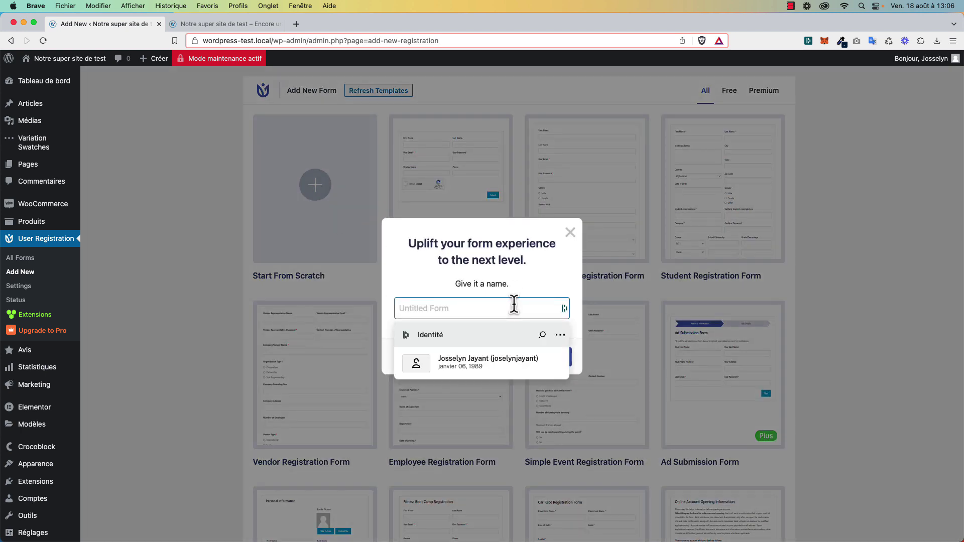
text(Création compte pro)
click(553, 358)
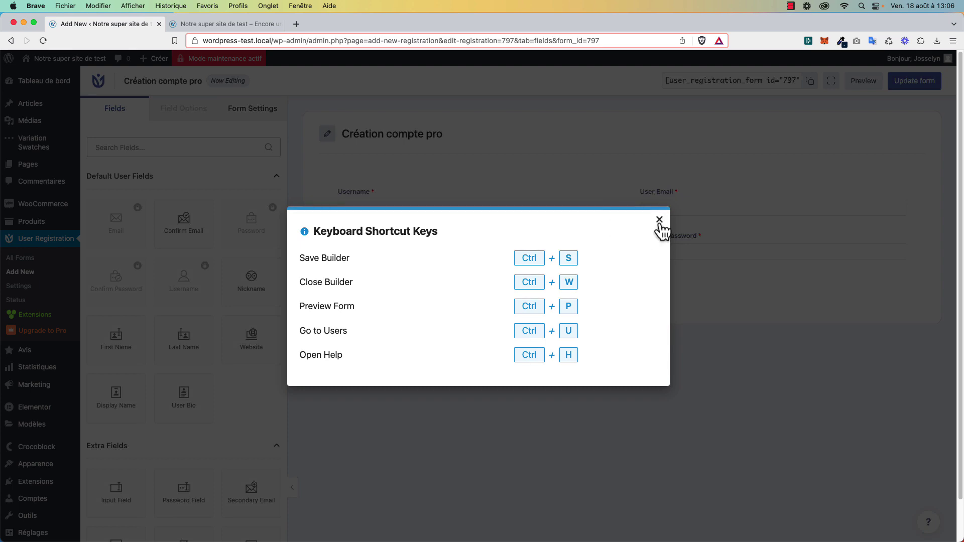
click(659, 221)
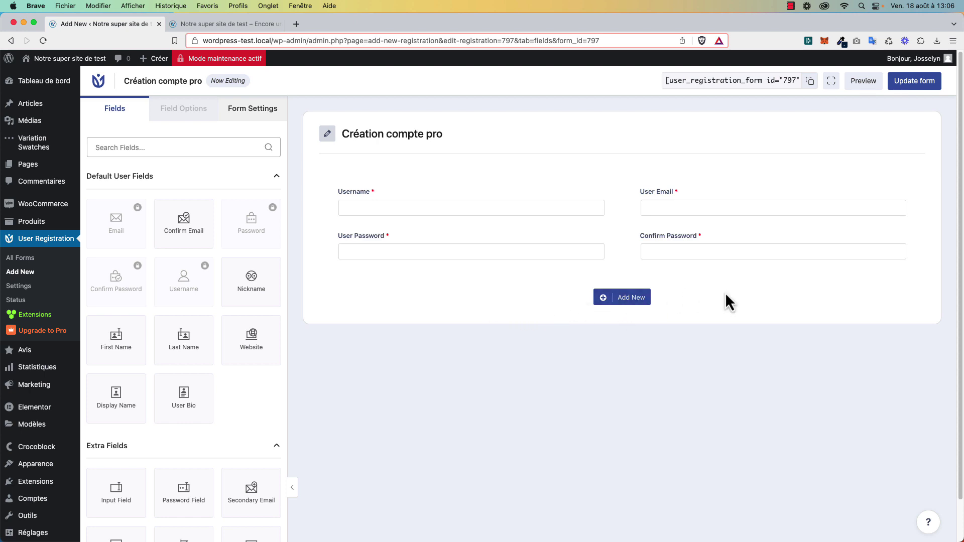
click(633, 299)
click(623, 298)
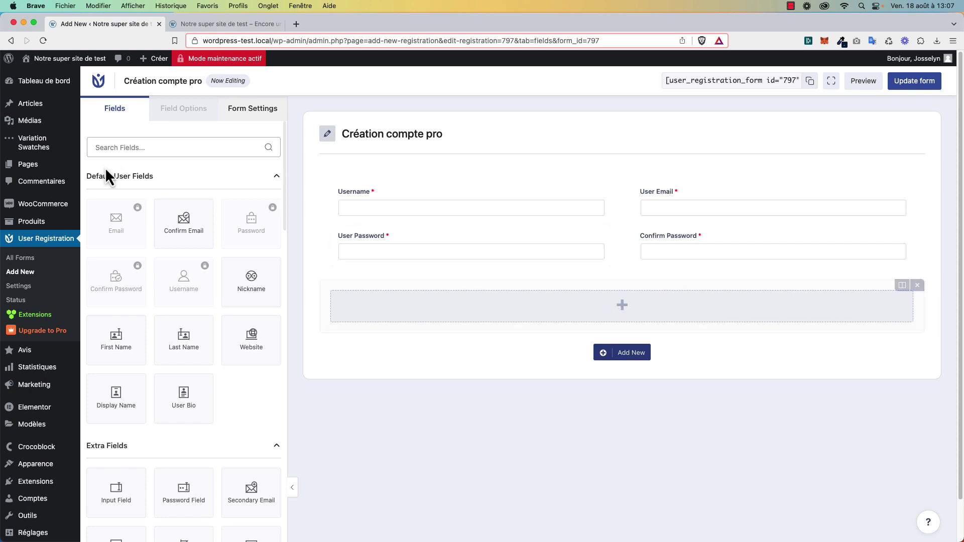
scroll(189, 256, down, 5)
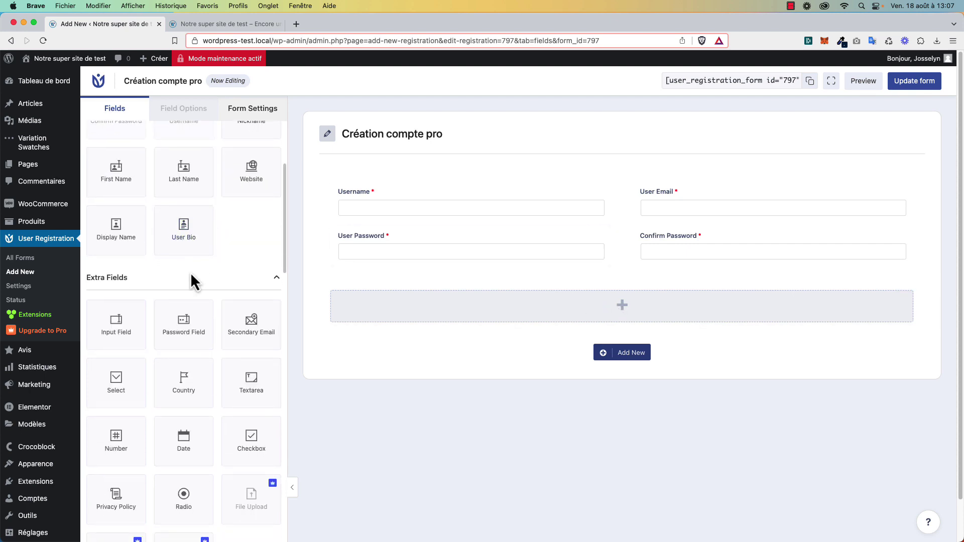
scroll(199, 286, down, 2)
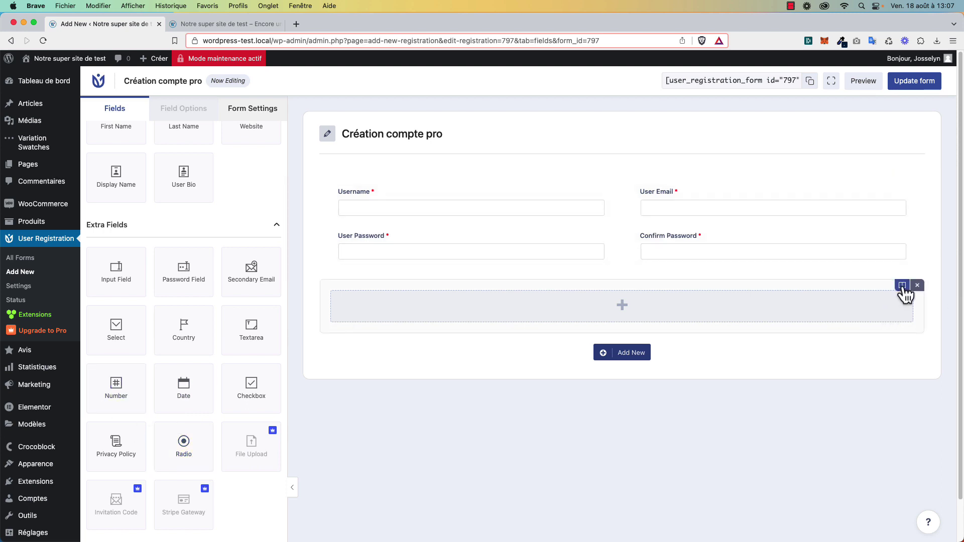
click(902, 285)
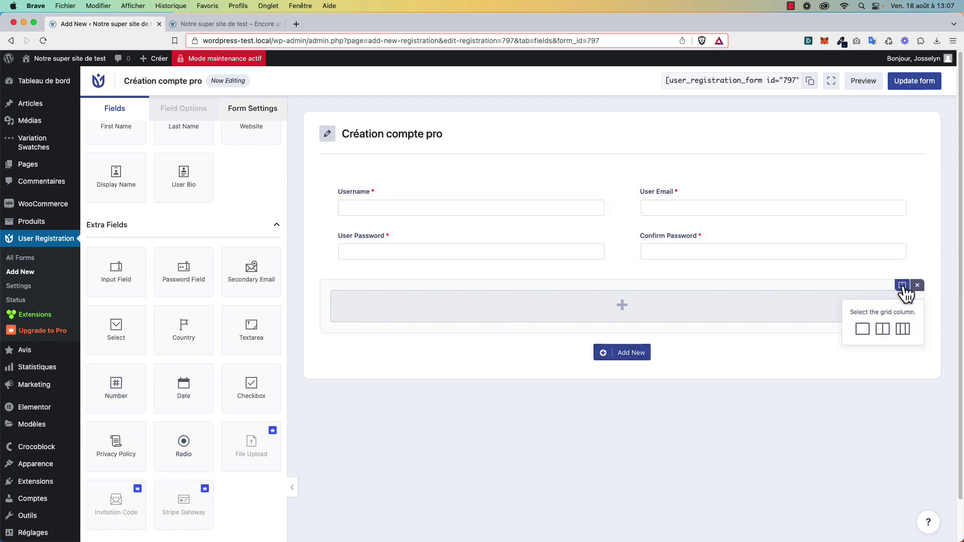
click(884, 331)
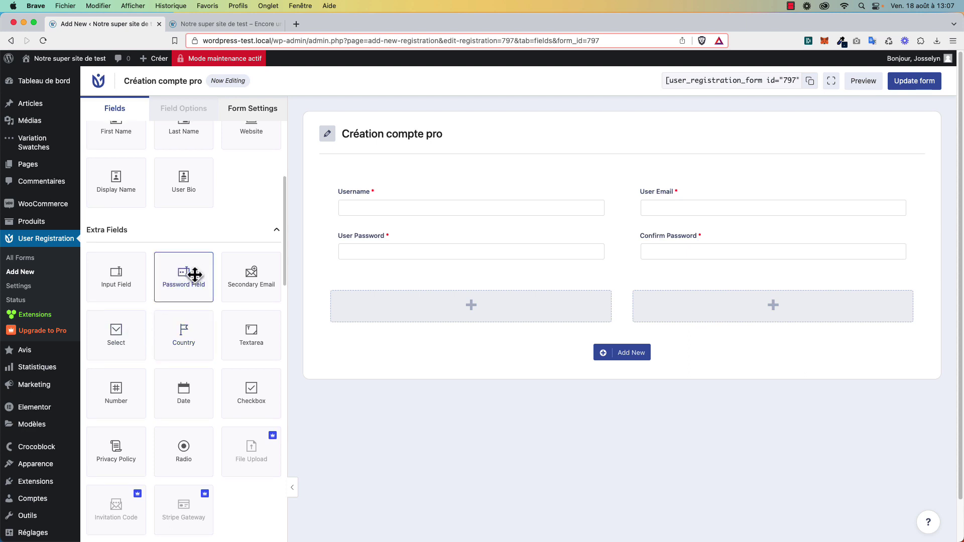
drag(110, 280, 424, 310)
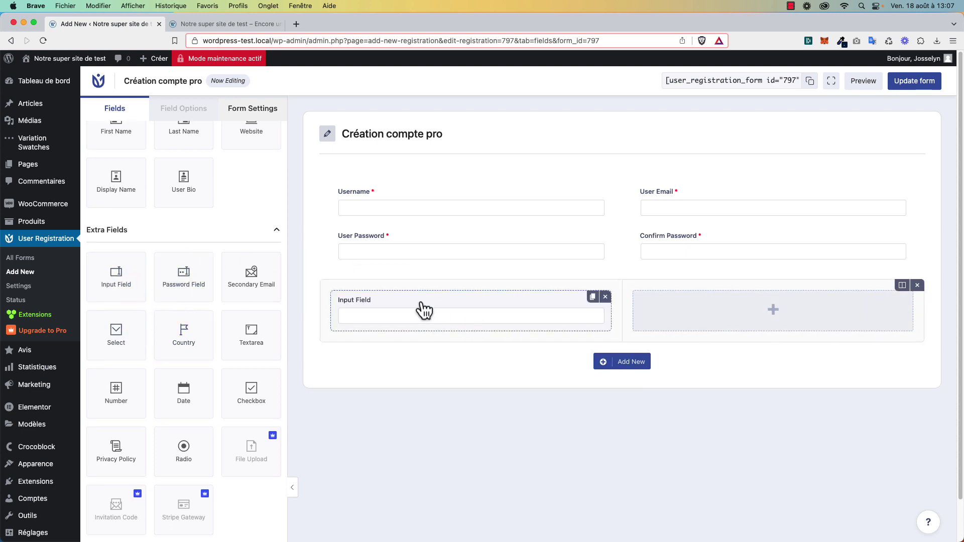
click(371, 306)
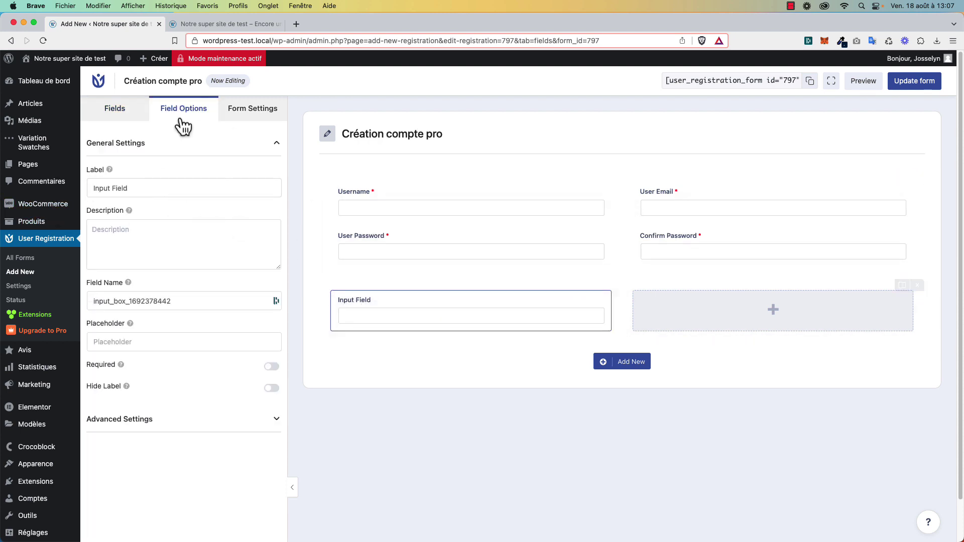
click(116, 115)
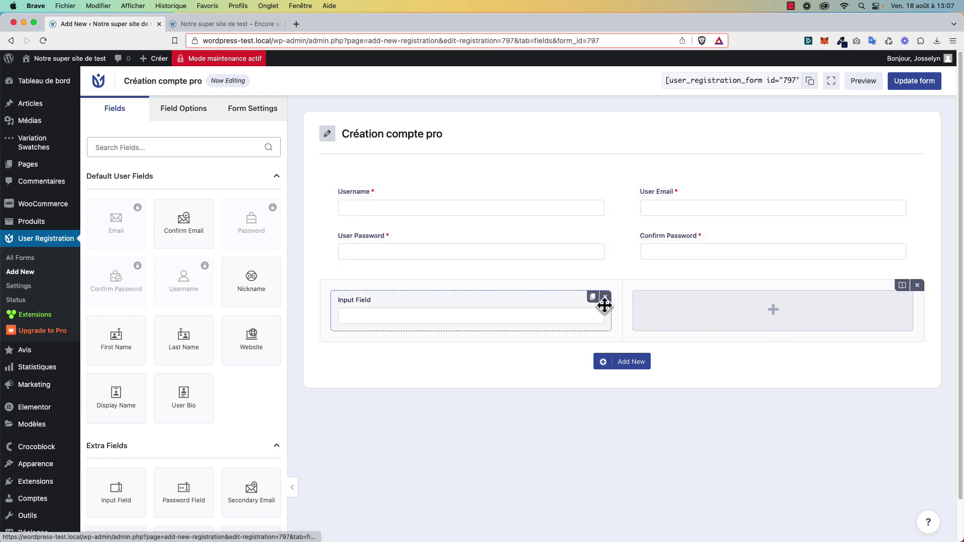
click(606, 298)
click(551, 346)
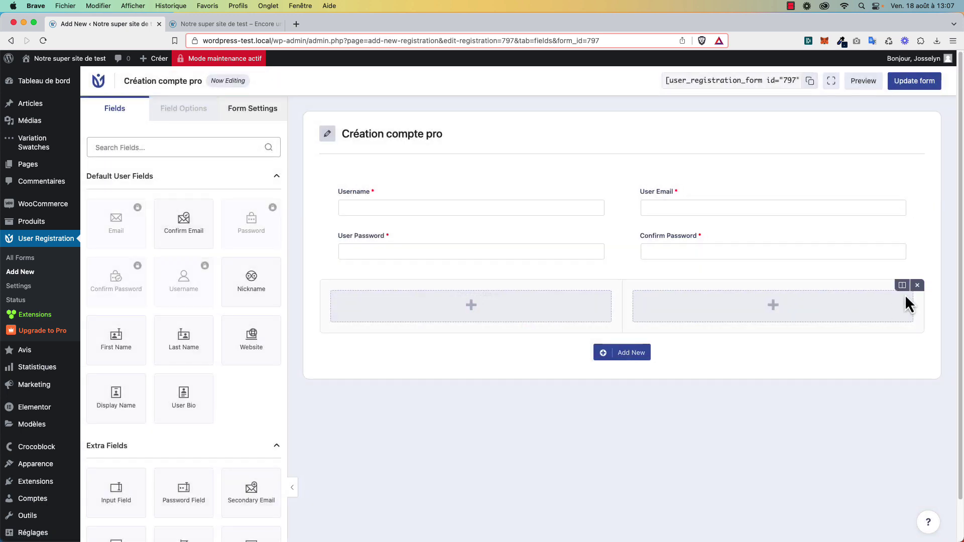
click(917, 284)
click(543, 346)
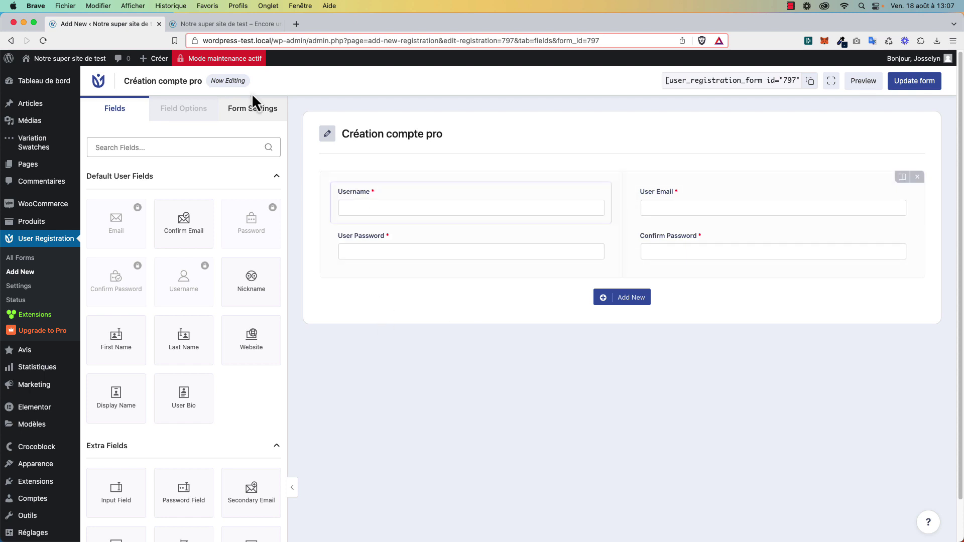
click(254, 110)
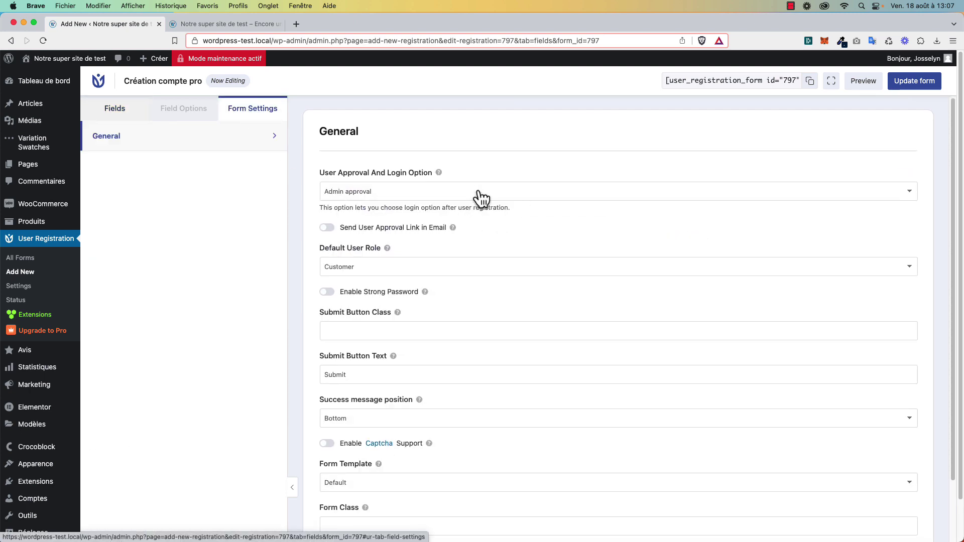
Set the form's User Approval And Login Option to Admin approval.
click(390, 194)
click(391, 191)
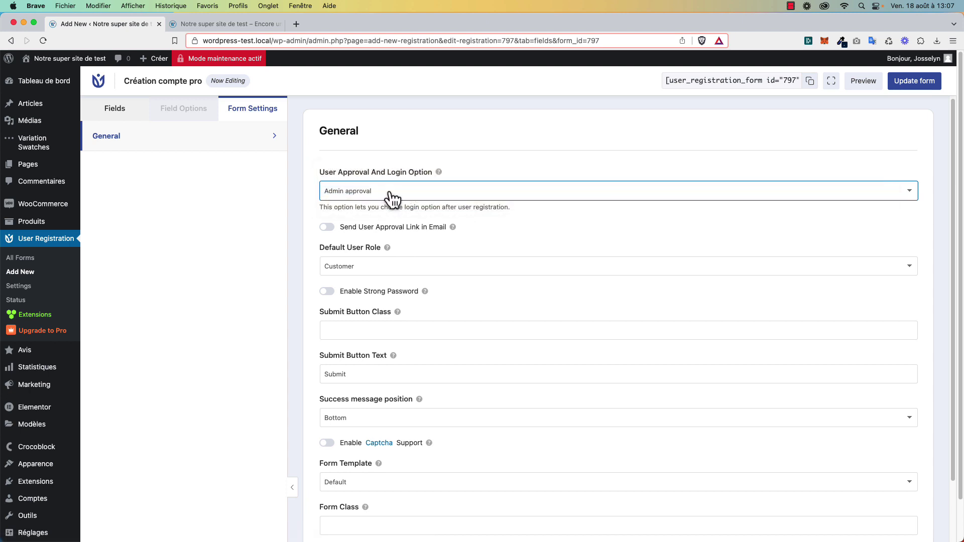
click(389, 192)
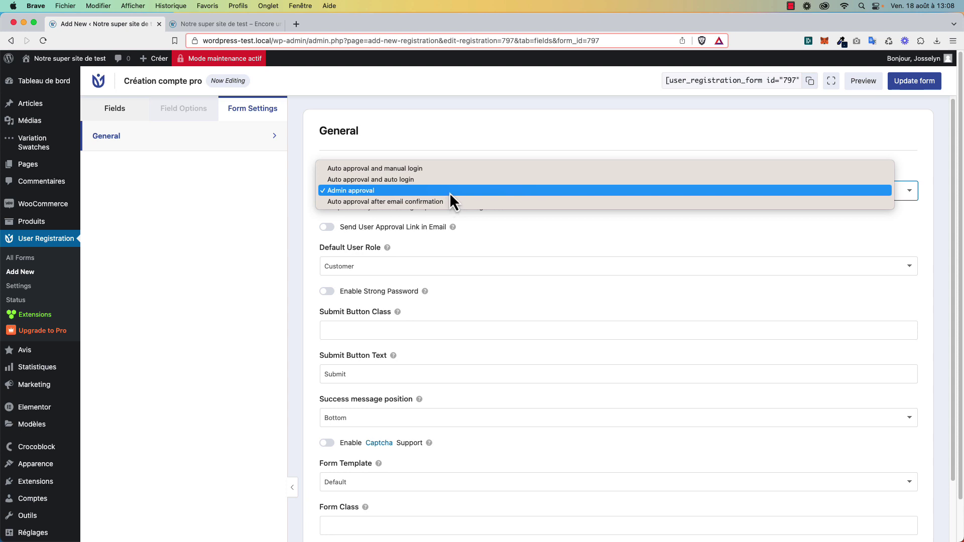
click(450, 192)
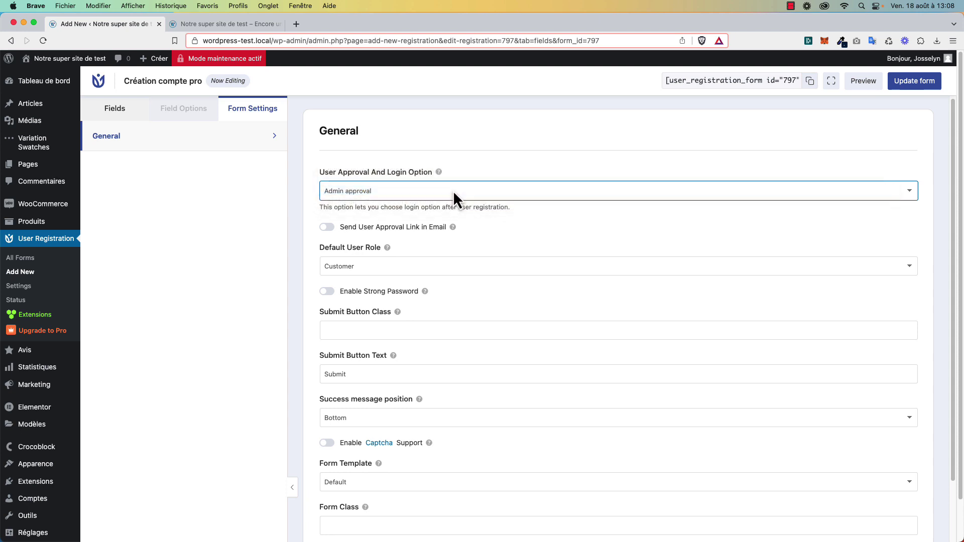
click(424, 140)
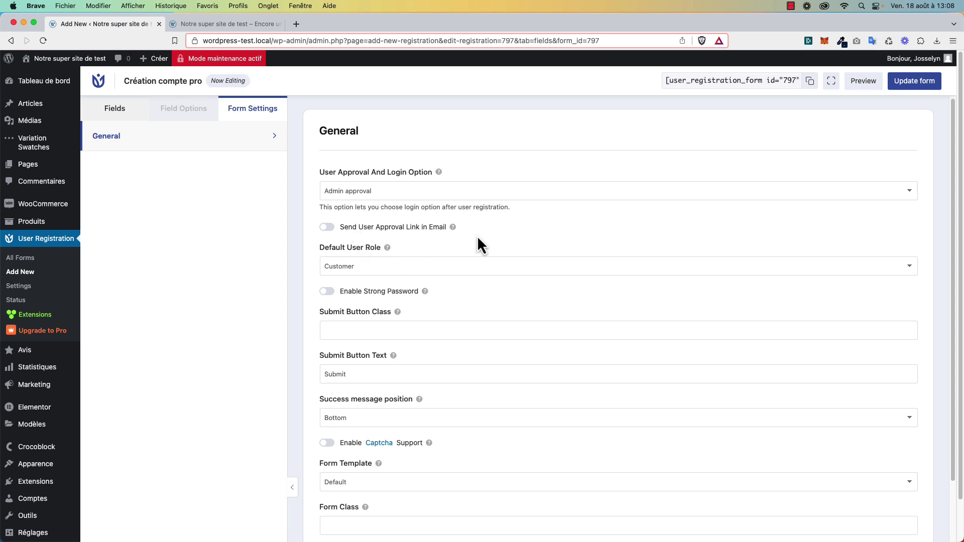
double_click(482, 206)
click(520, 211)
click(385, 191)
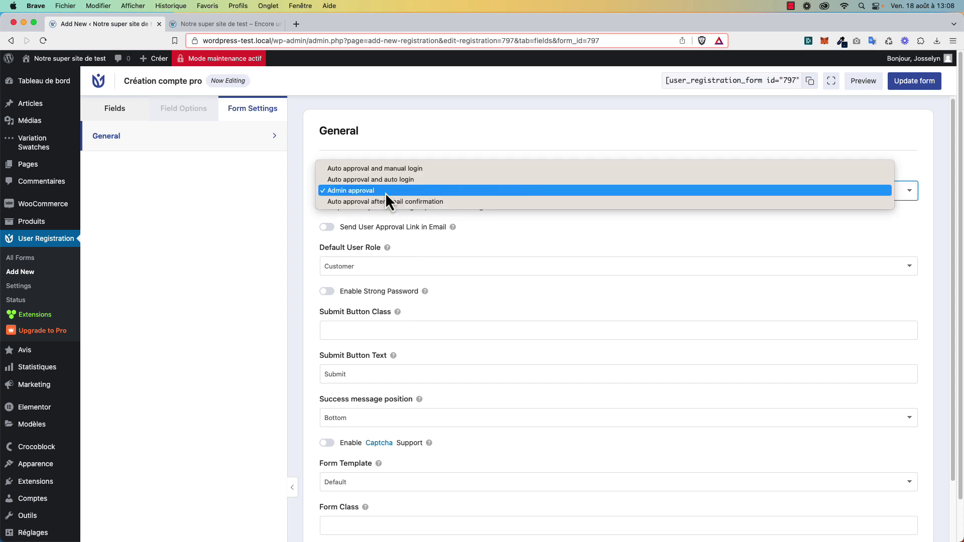
click(385, 192)
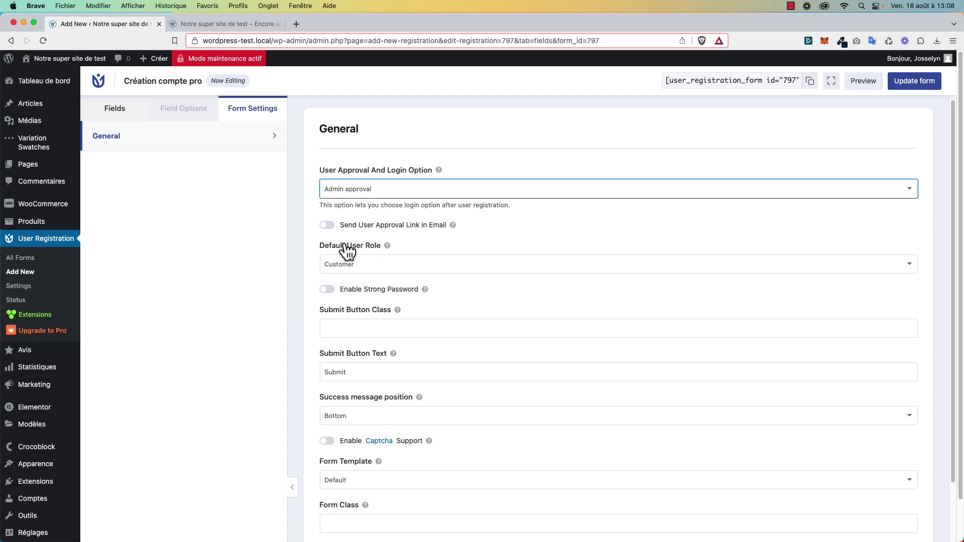
Set the form's Default User Role to Pro.
scroll(342, 251, down, 1)
click(364, 259)
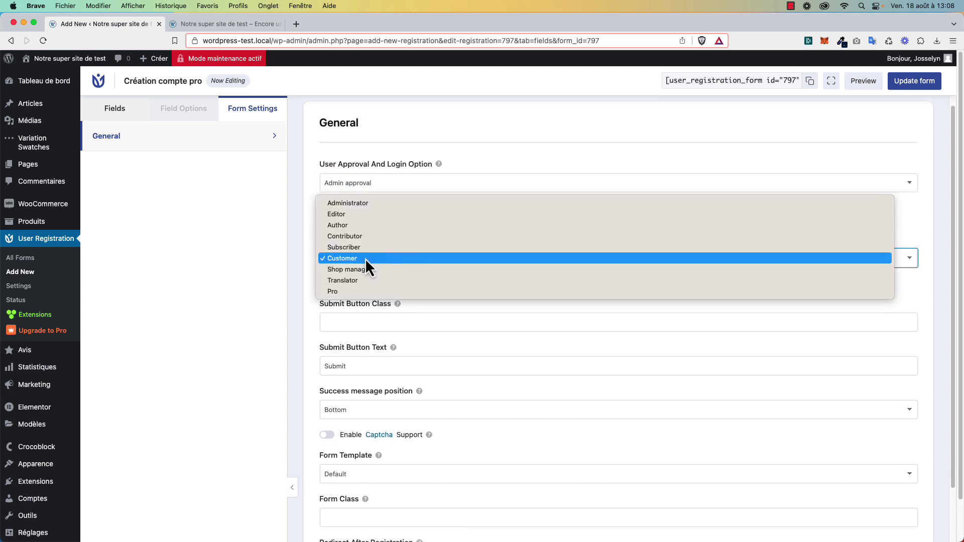
click(371, 291)
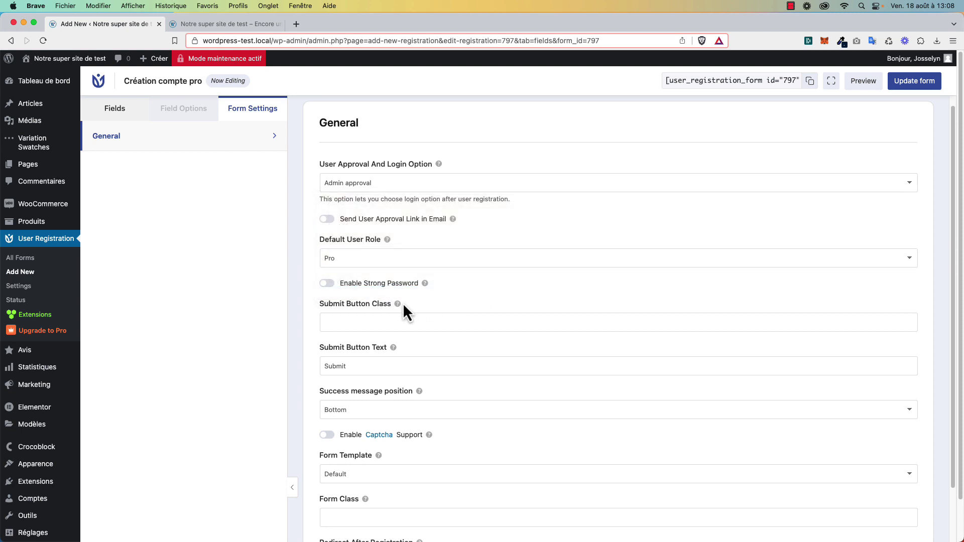
Change the Submit Button Text to 'Créer mon compte', keeping the Default template.
double_click(372, 366)
text(Ent)
key(BackSpace)
key(BackSpace)
key(BackSpace)
text(Créer mon compte)
scroll(491, 395, down, 3)
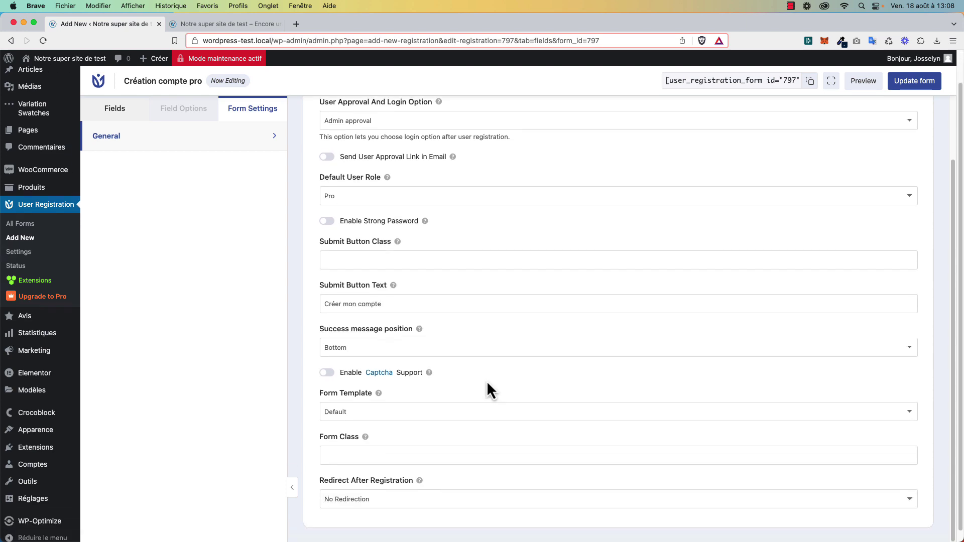
click(387, 411)
click(387, 411)
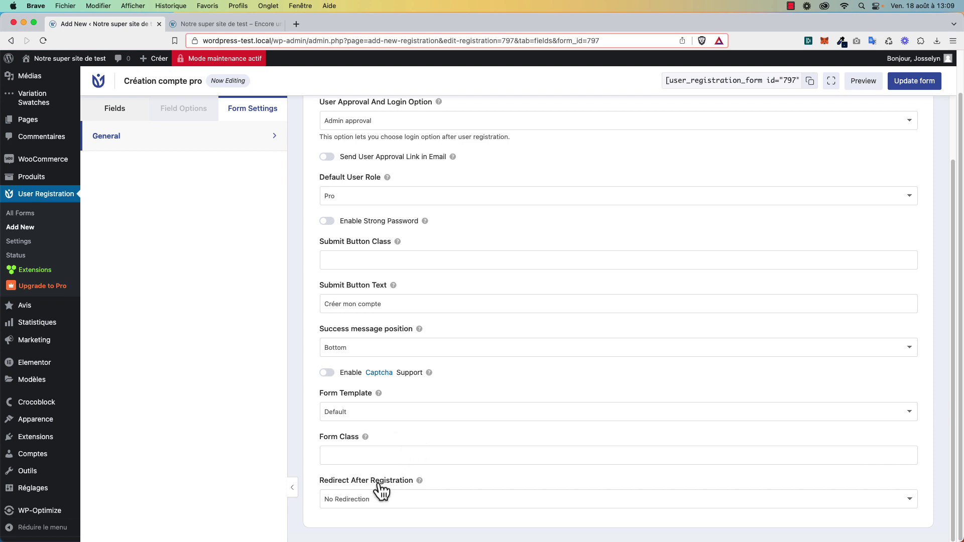
Confirm Admin approval is still selected and open the Pages list in a new tab.
click(405, 123)
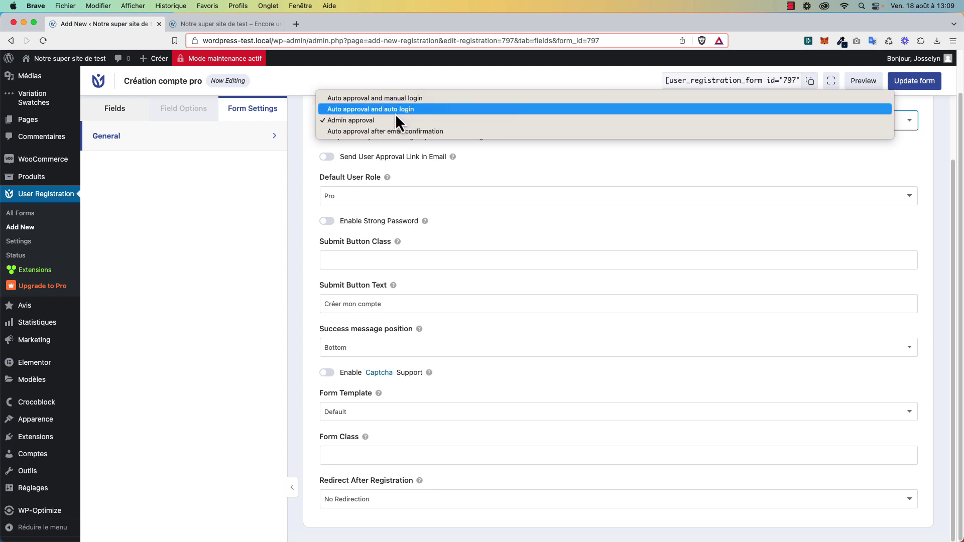
click(197, 266)
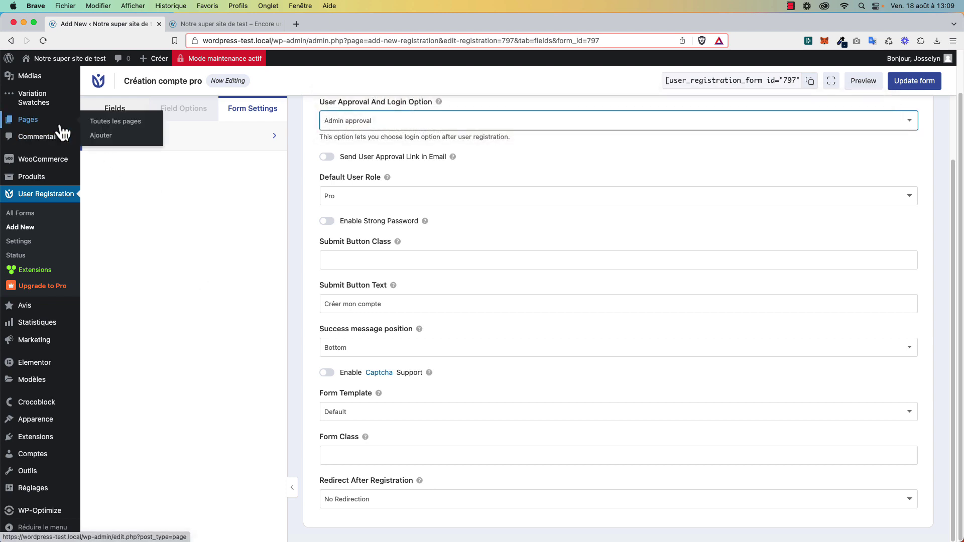
super+click(46, 120)
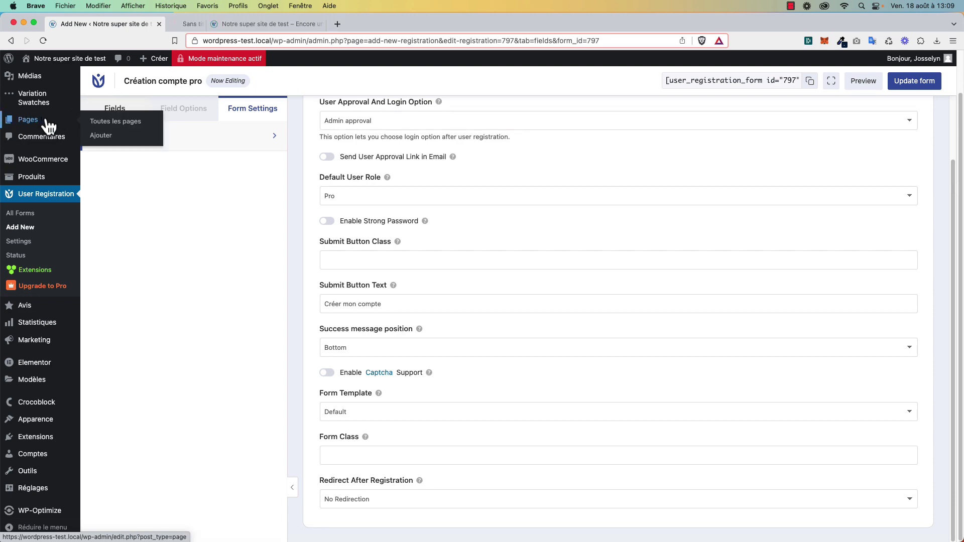
click(203, 25)
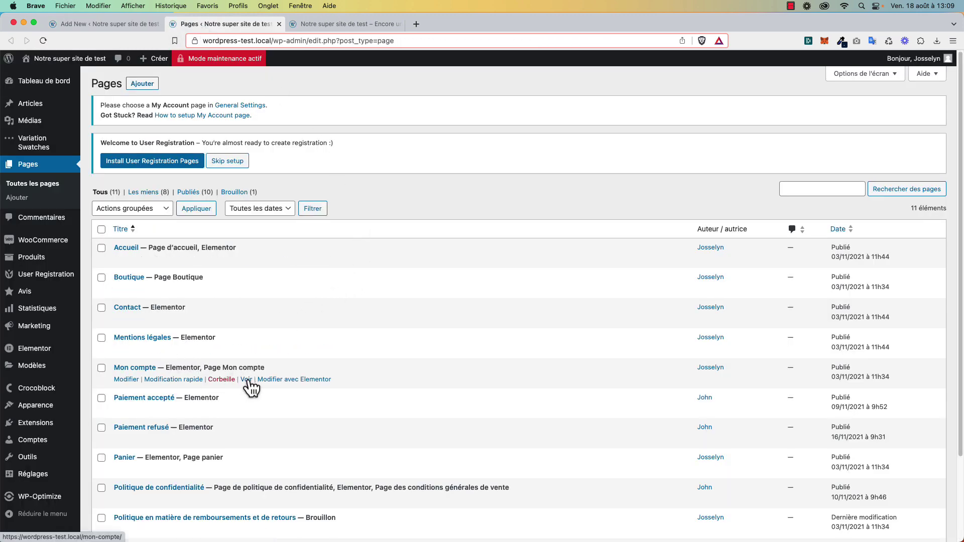
Open Mon compte's Mes infos page, copy its address, and return to the form settings.
super+click(246, 380)
click(363, 29)
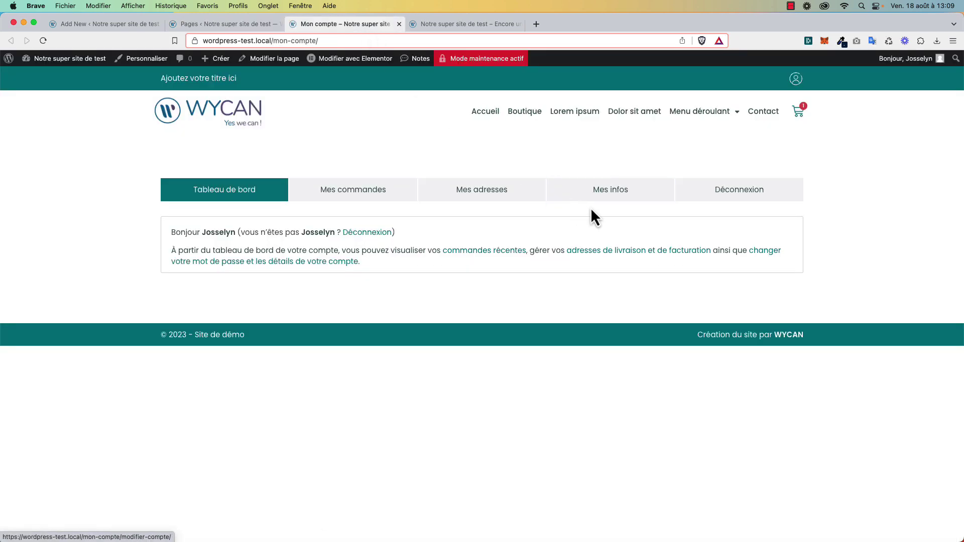
click(610, 195)
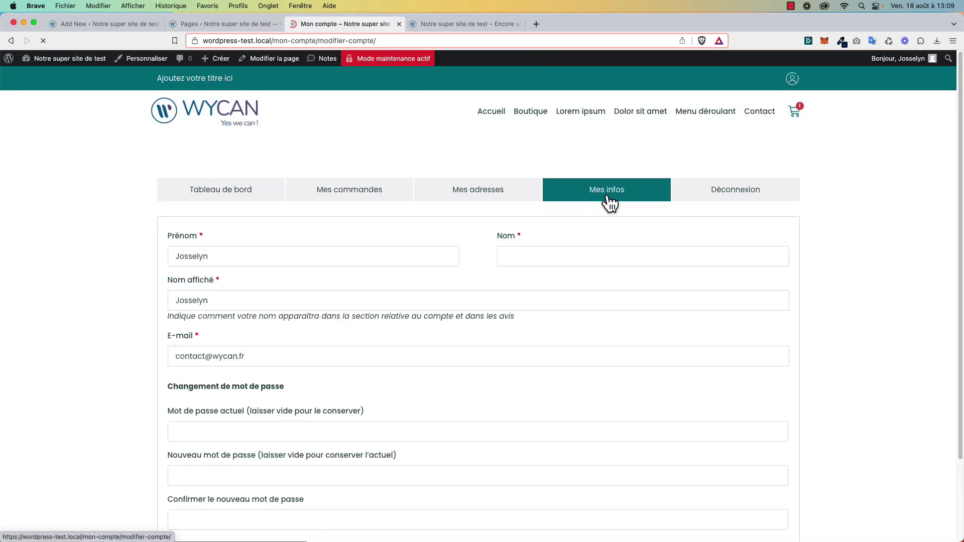
click(492, 40)
key(super+c)
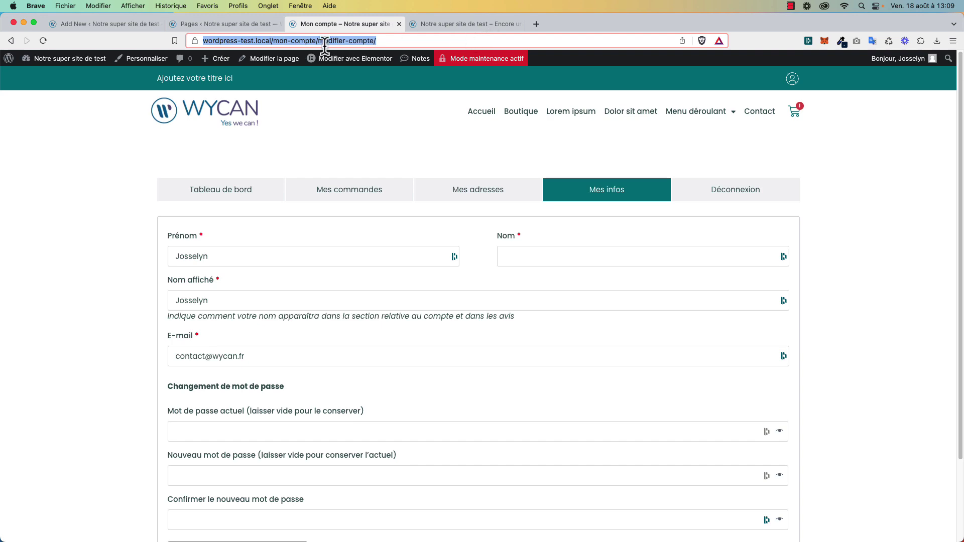
click(94, 23)
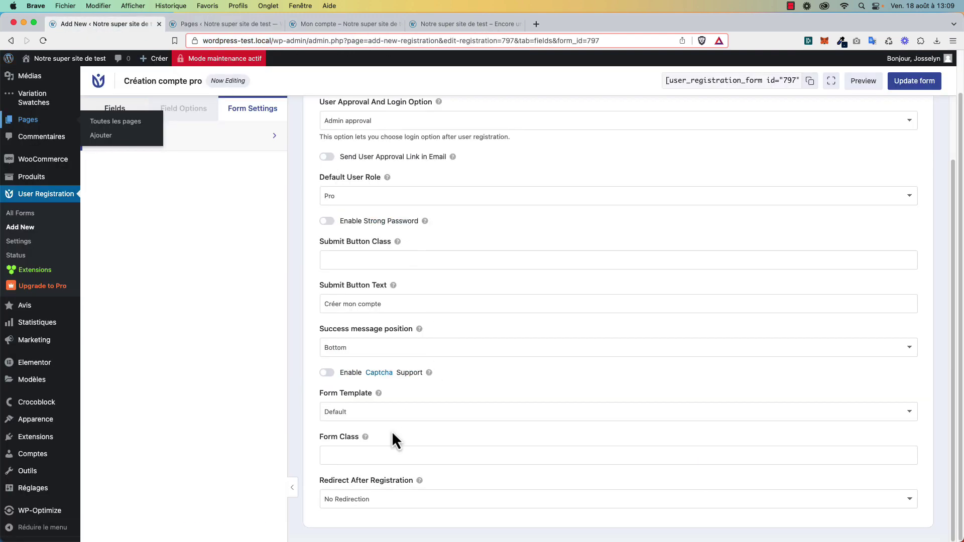
click(372, 500)
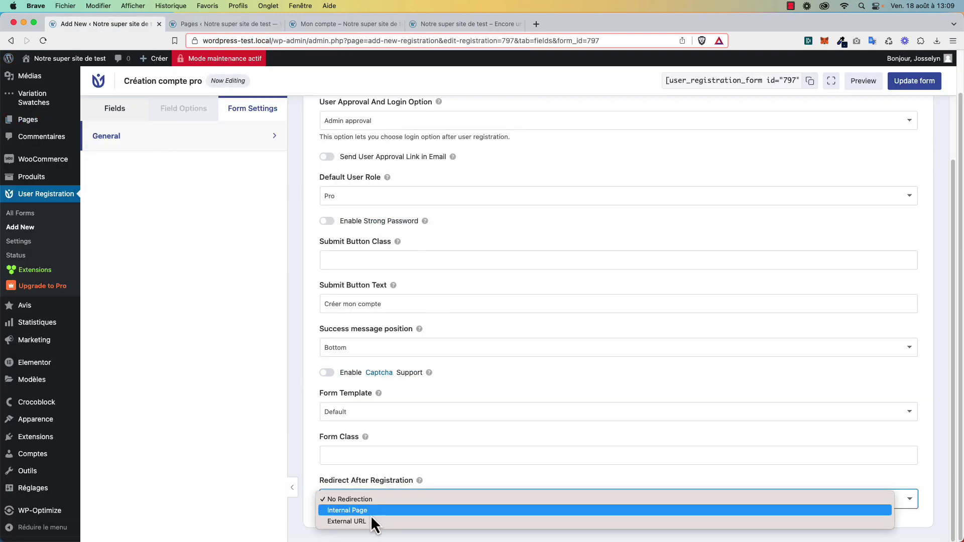
click(371, 522)
scroll(415, 519, down, 2)
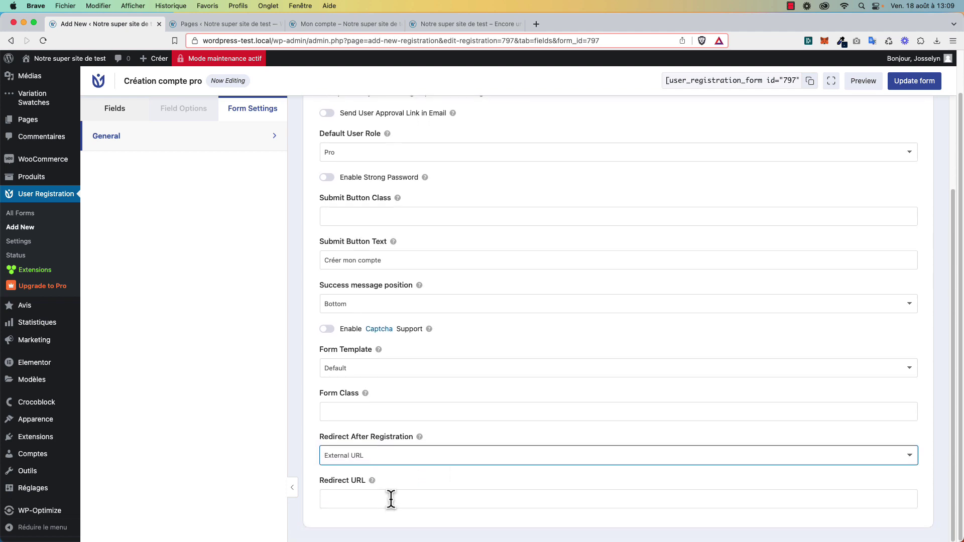
click(390, 499)
key(super+v)
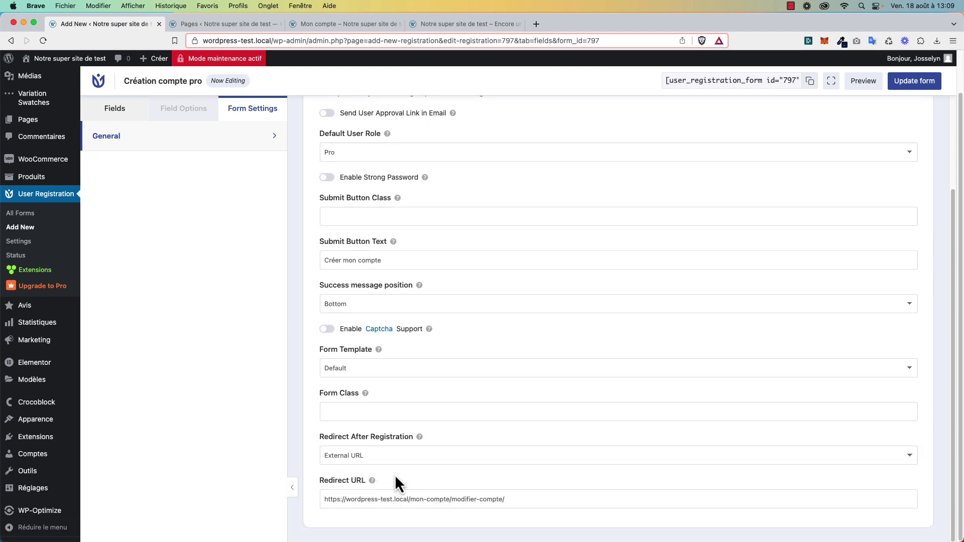
scroll(401, 479, up, 5)
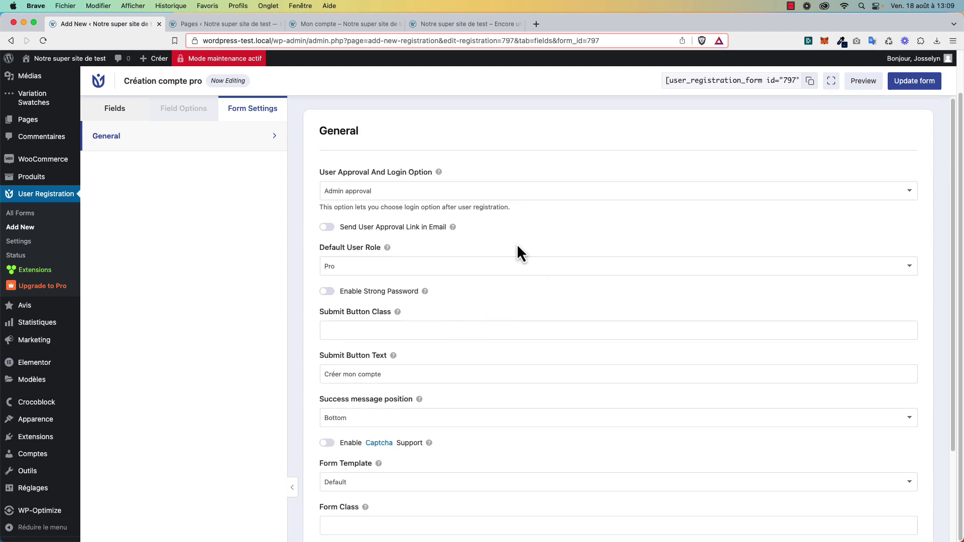
scroll(486, 248, down, 3)
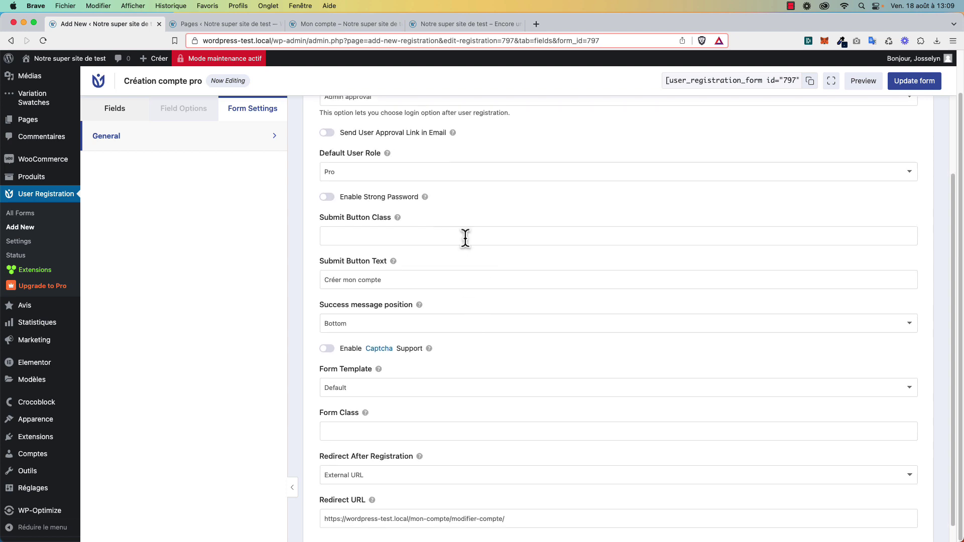
scroll(415, 151, up, 3)
click(380, 168)
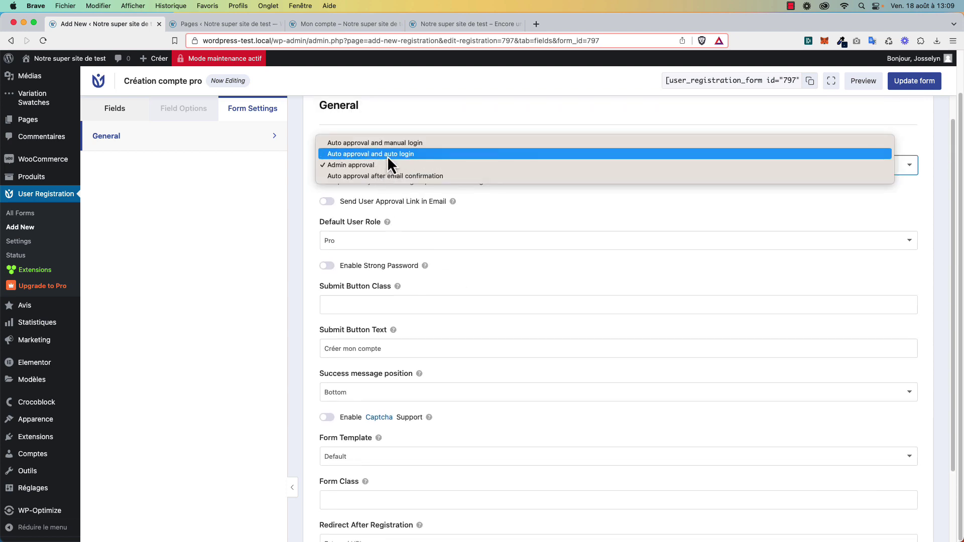
click(423, 113)
scroll(429, 264, down, 3)
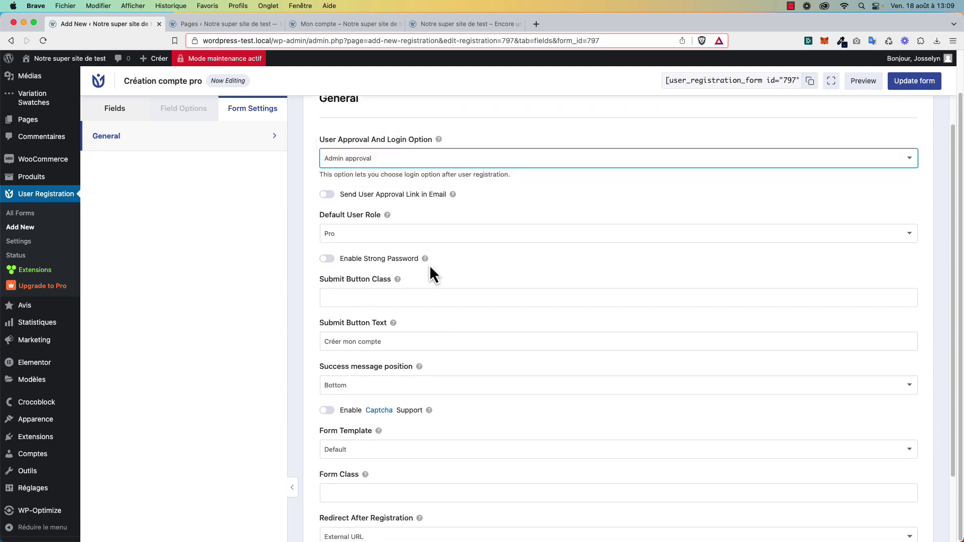
Copy the billing address page URL from Mon compte > Mes adresses.
click(350, 23)
scroll(397, 266, down, 4)
scroll(387, 273, up, 4)
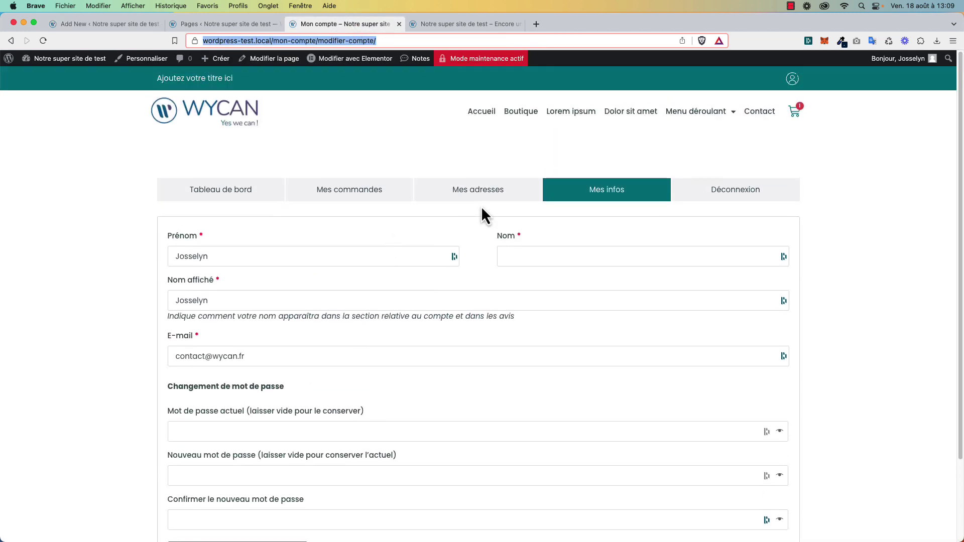
click(522, 191)
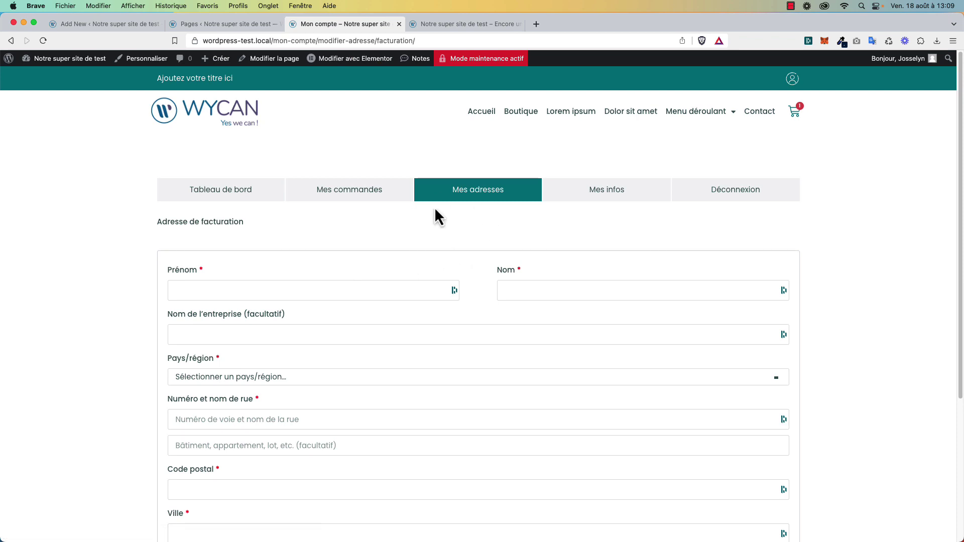
click(421, 41)
key(super+c)
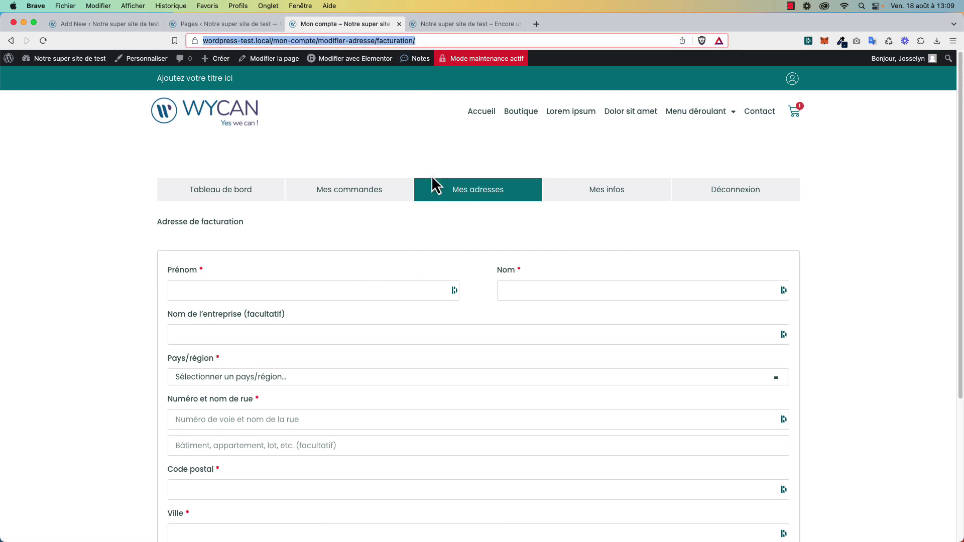
scroll(424, 221, down, 1)
scroll(416, 264, down, 1)
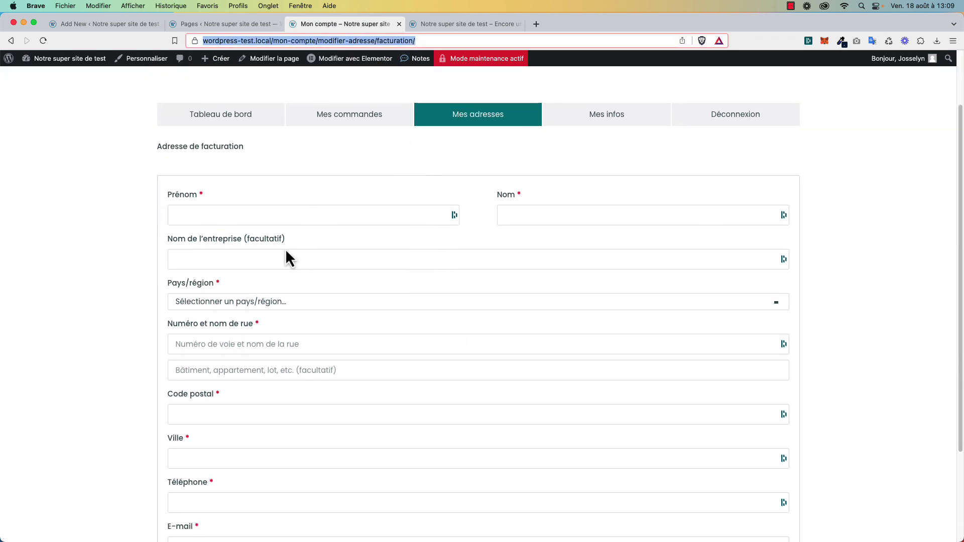
scroll(287, 267, down, 2)
scroll(304, 368, up, 2)
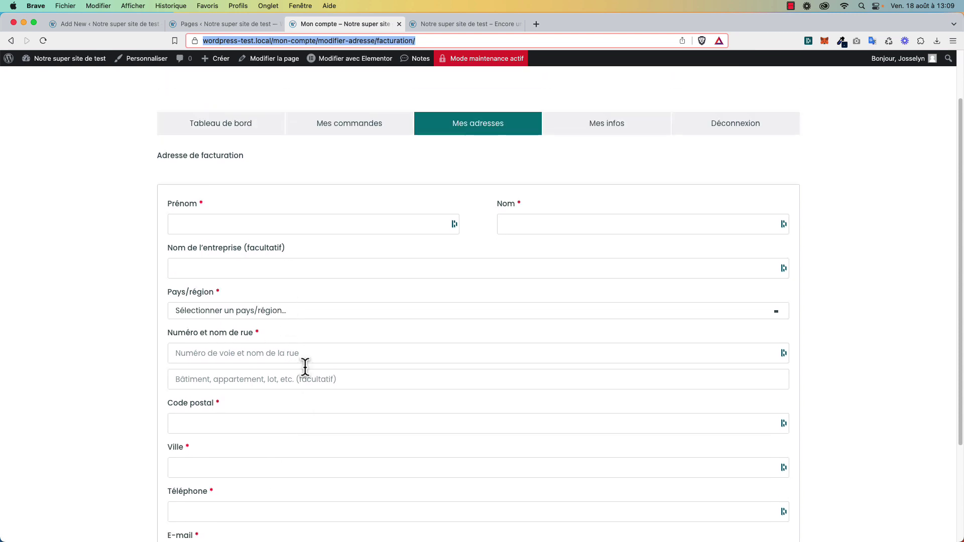
scroll(359, 166, up, 1)
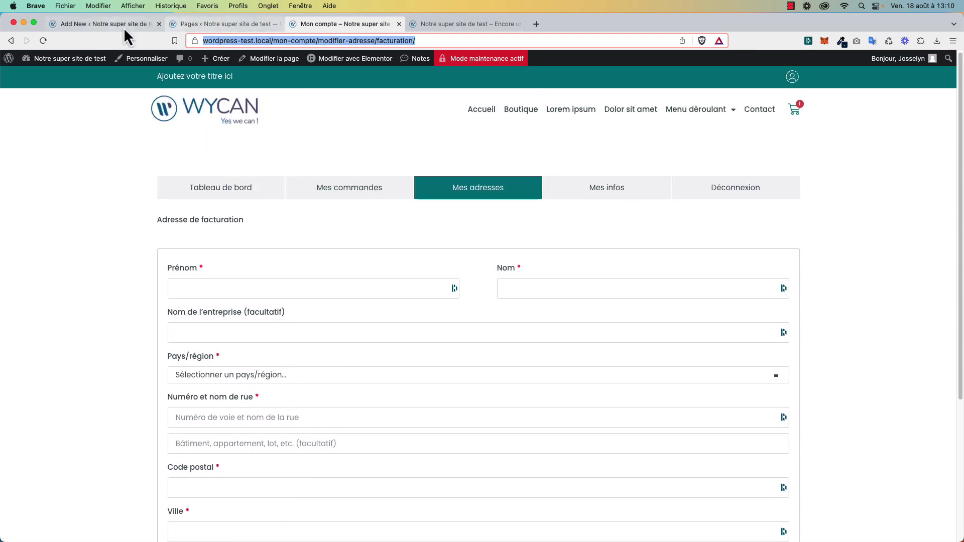
Paste the billing address URL into the form's Redirect URL, replacing the account details address.
click(107, 24)
triple_click(442, 499)
key(super+v)
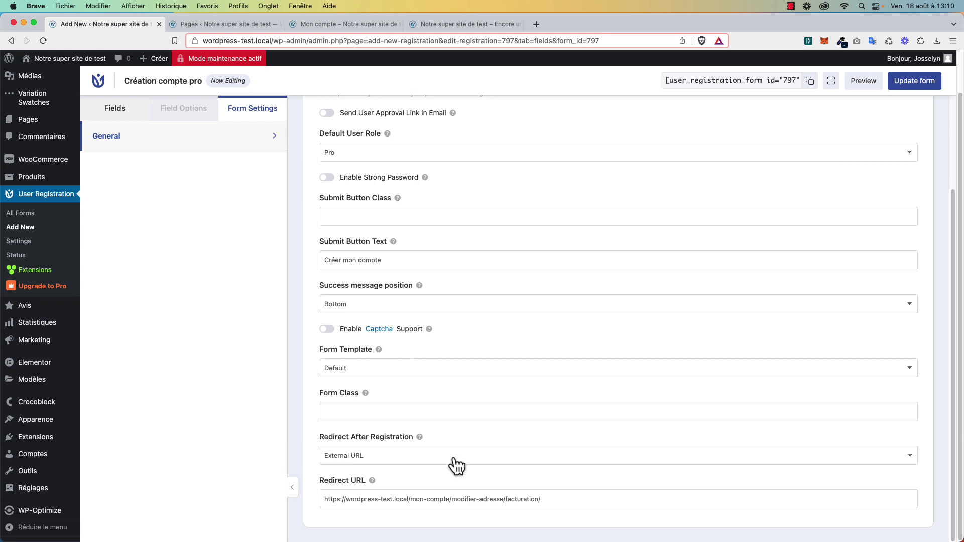
Set redirect after registration to No Redirection and update the Création compte pro form.
scroll(457, 466, up, 2)
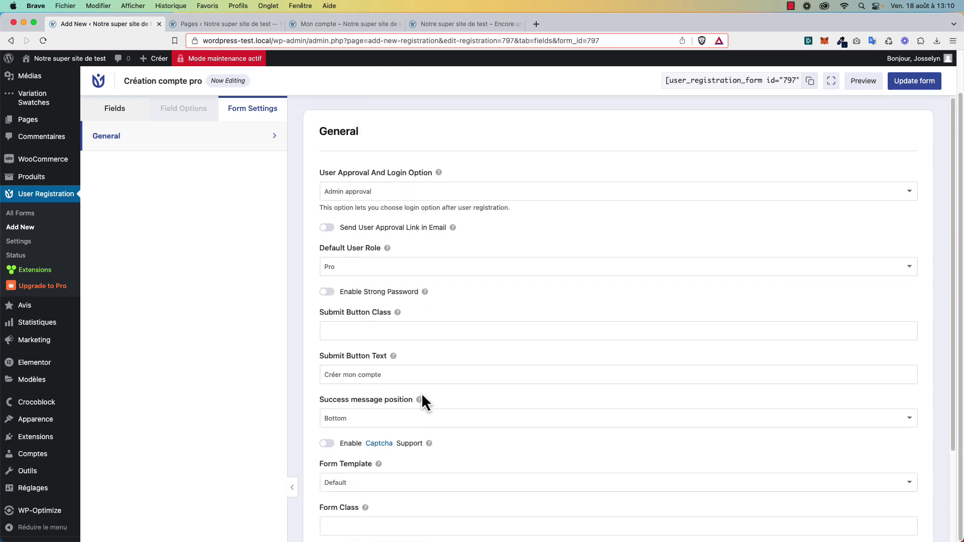
scroll(422, 401, down, 2)
click(393, 457)
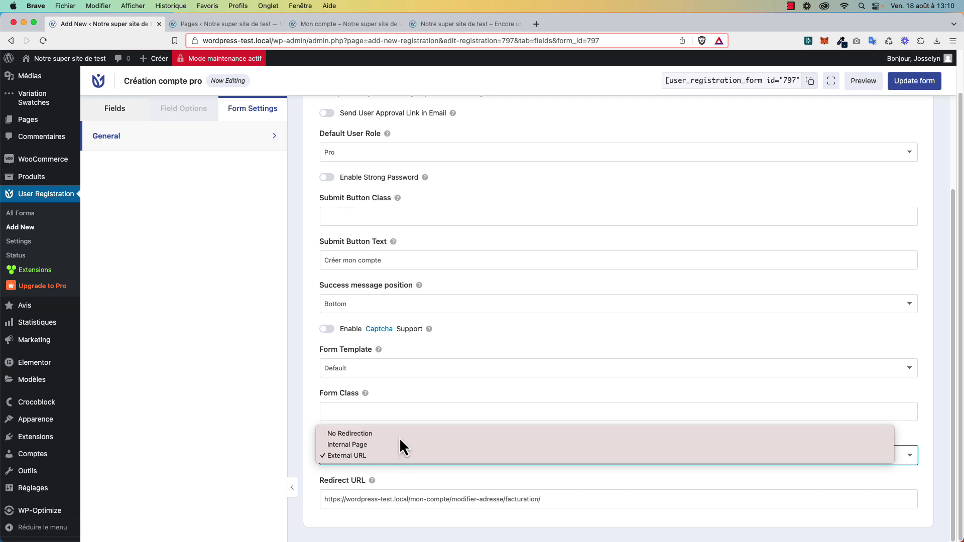
click(399, 433)
scroll(324, 443, up, 3)
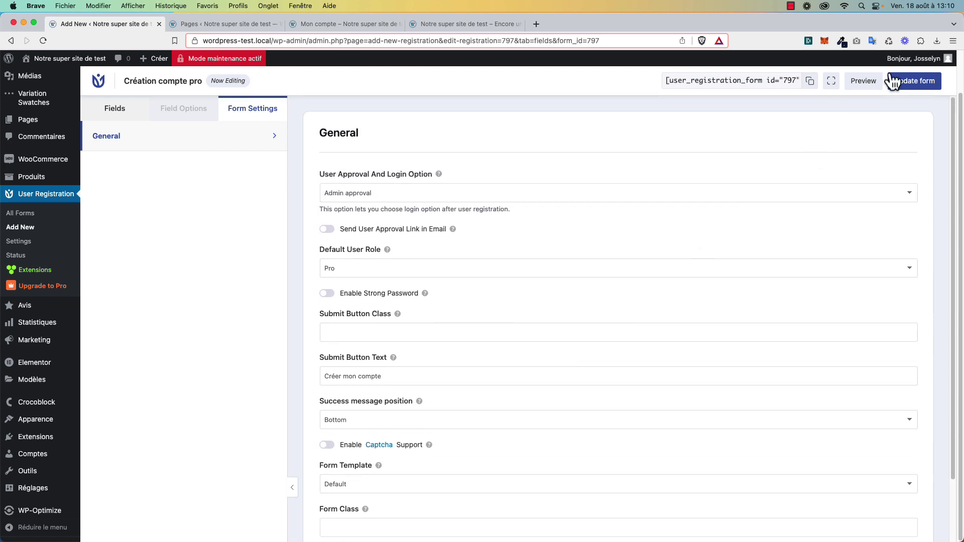
click(924, 86)
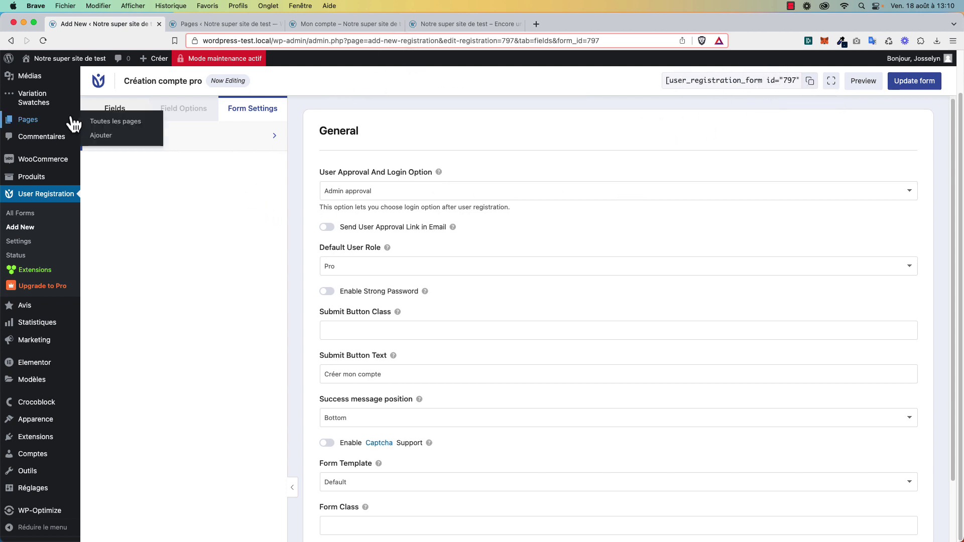
Open the Accueil page in the Elementor editor from the Pages list.
click(222, 26)
super+click(287, 259)
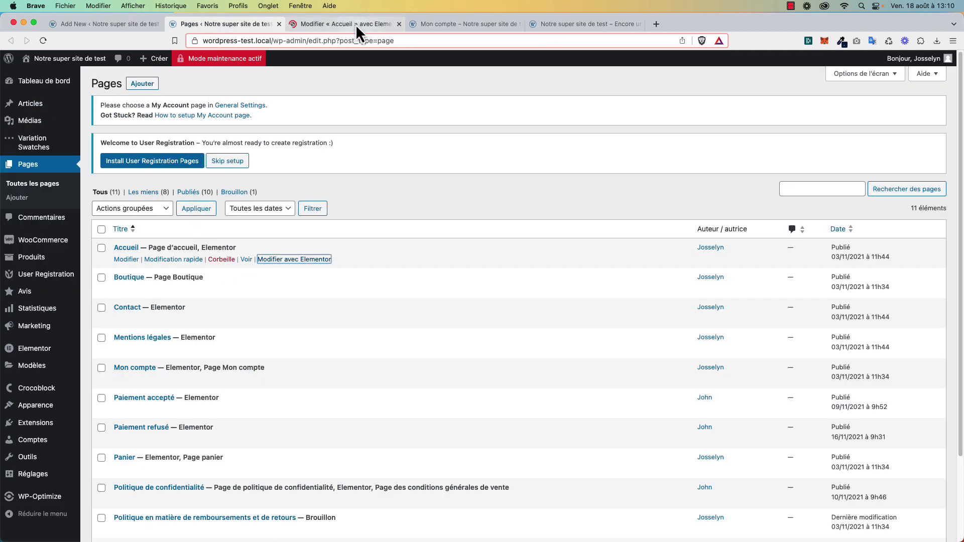
click(355, 24)
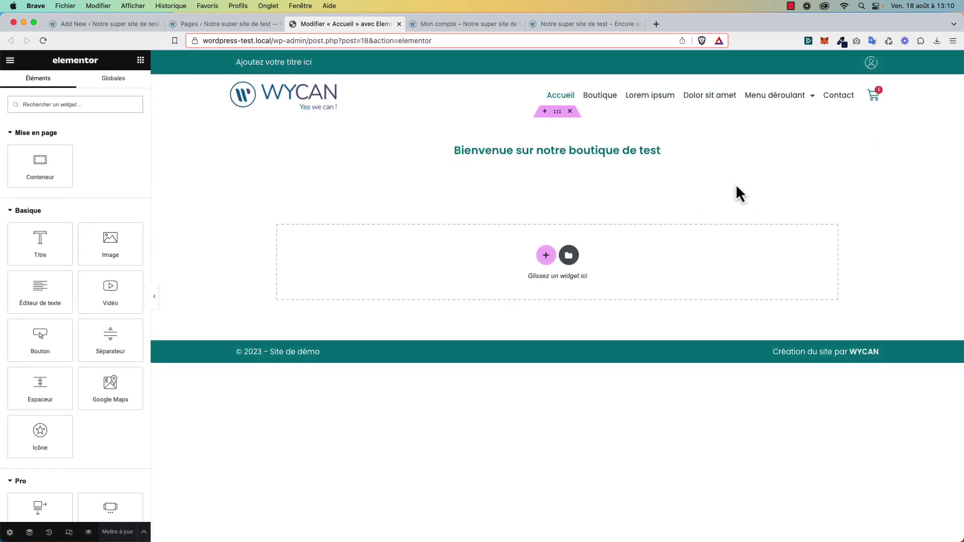
Add a Code court widget with [user_registration_form id="797"] below the title, save, and view the front end.
click(86, 105)
text(sho)
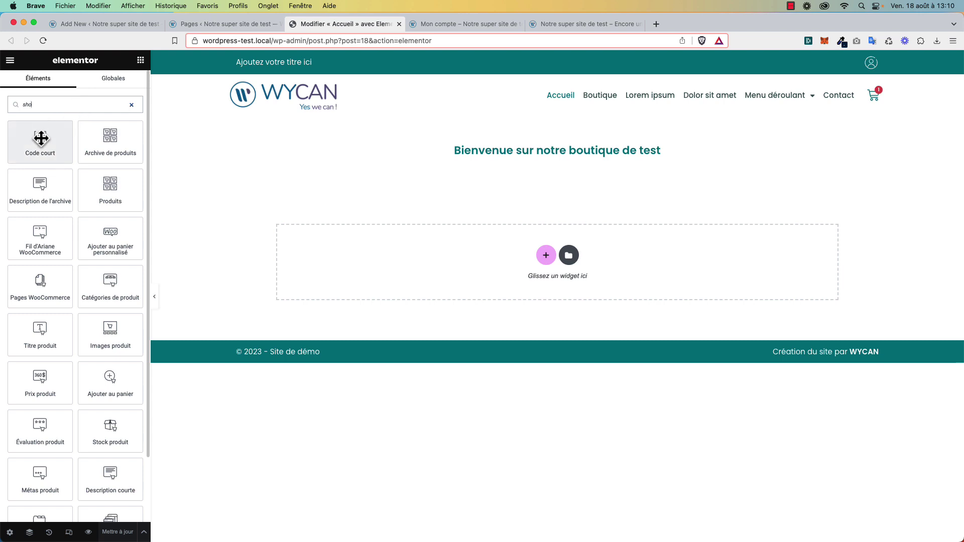
drag(40, 138, 519, 154)
click(79, 198)
text([user_registration_form id="797"])
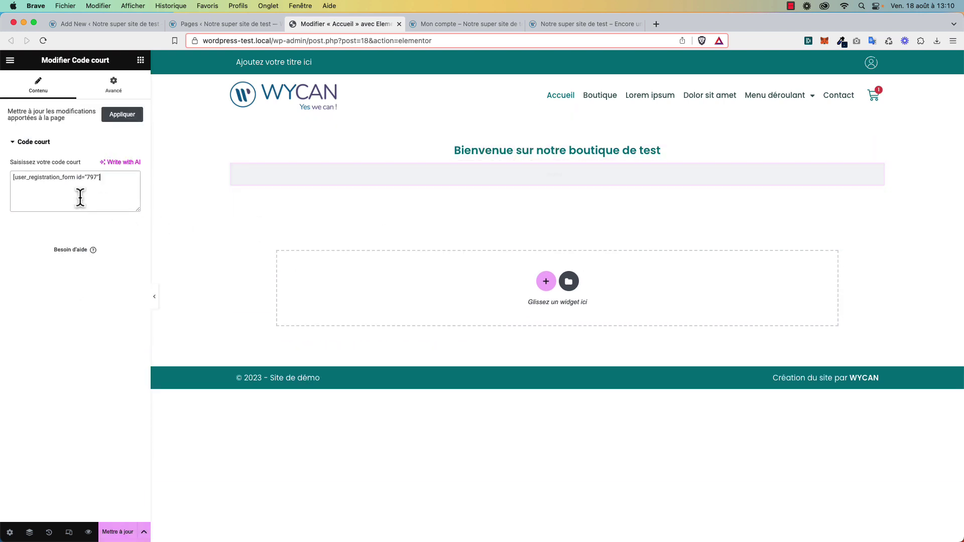
click(117, 534)
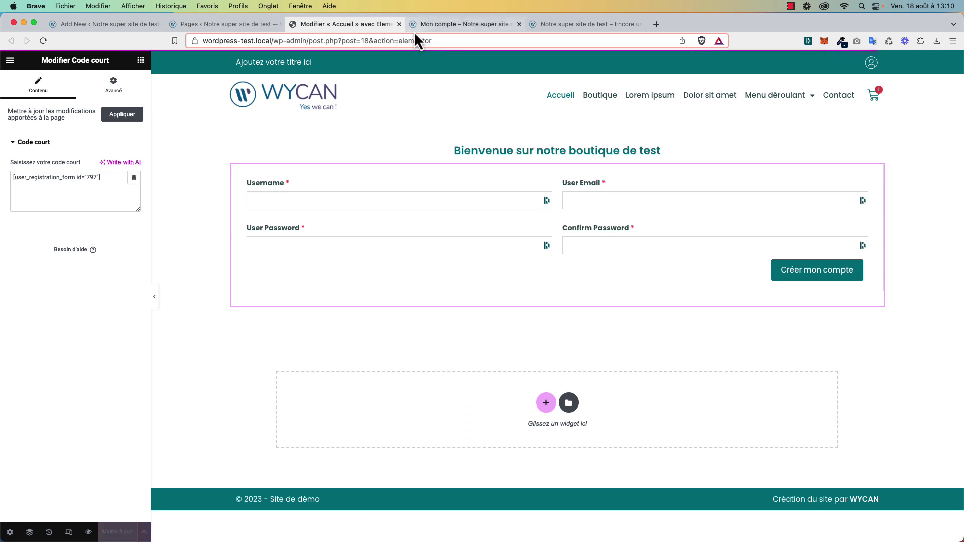
click(563, 25)
click(513, 40)
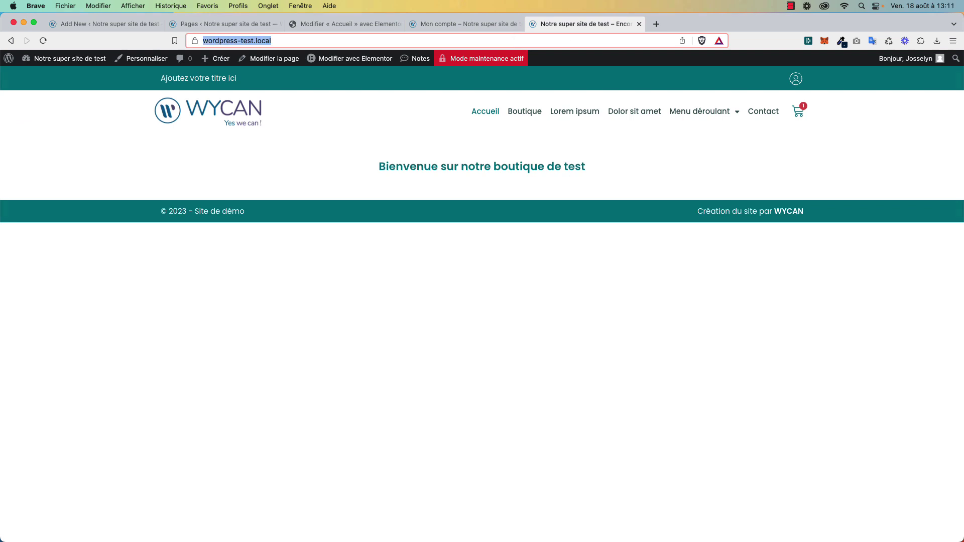
Fill the home-page registration form with username pro1, an email address and matching passwords.
double_click(437, 64)
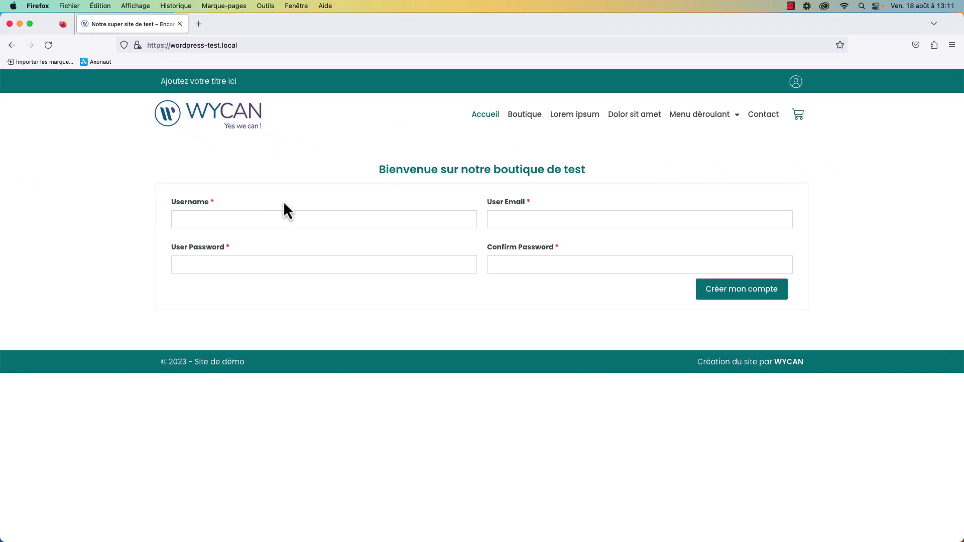
click(253, 218)
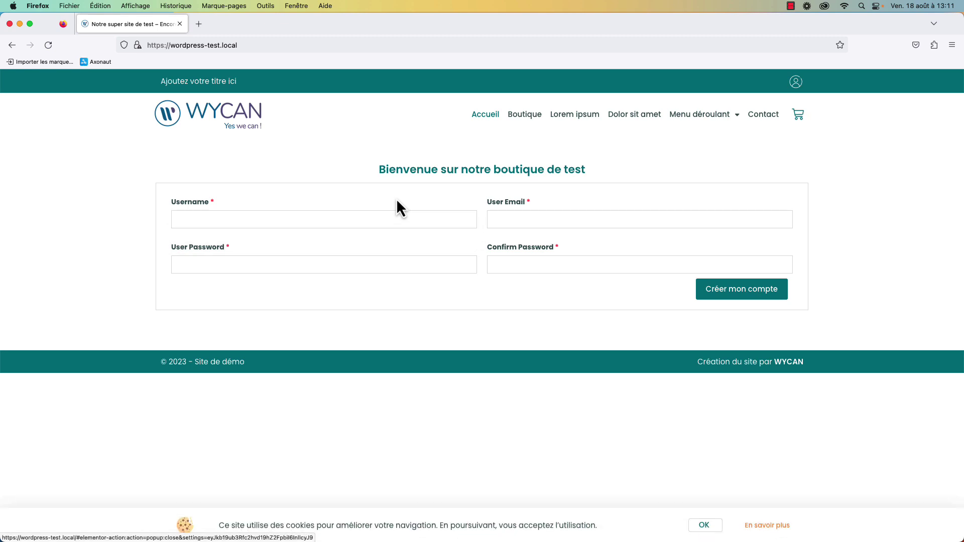
click(385, 219)
text(pro1)
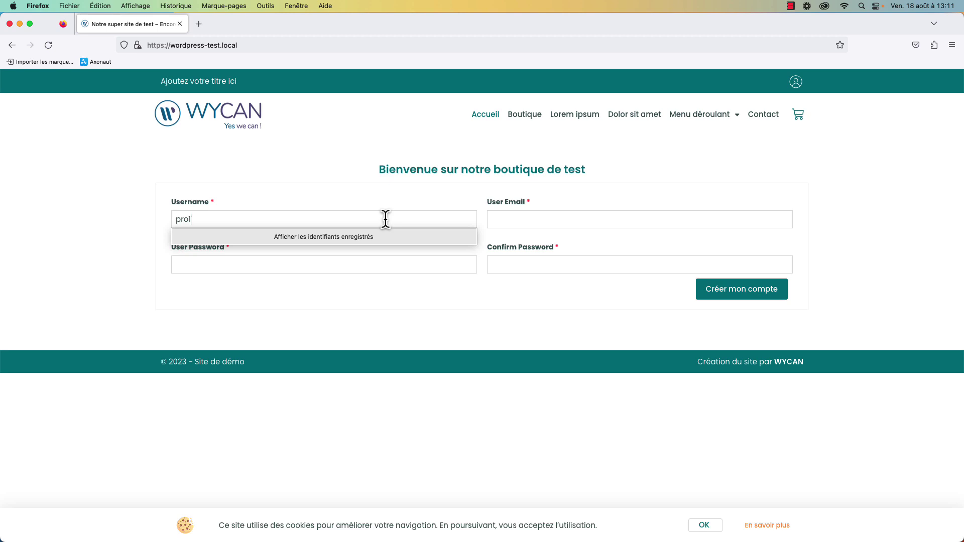
click(517, 219)
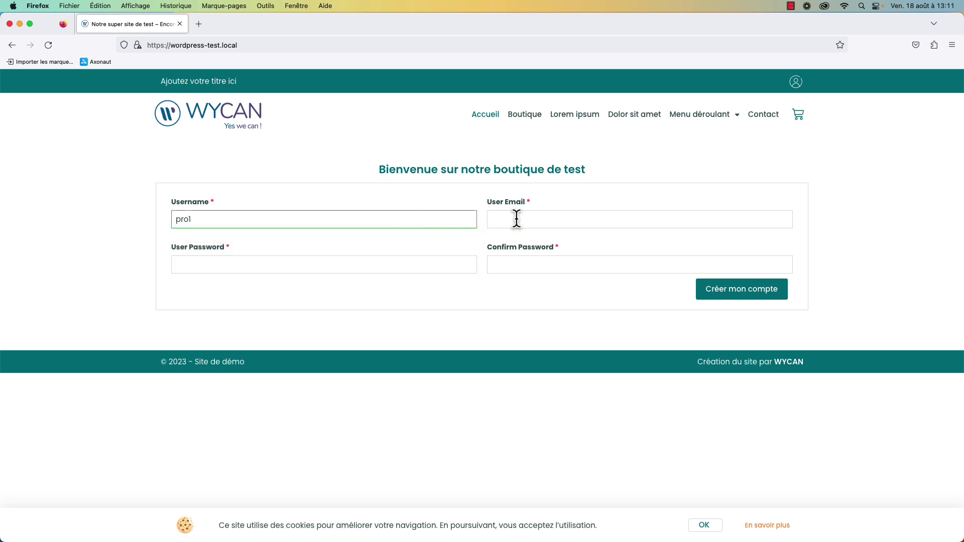
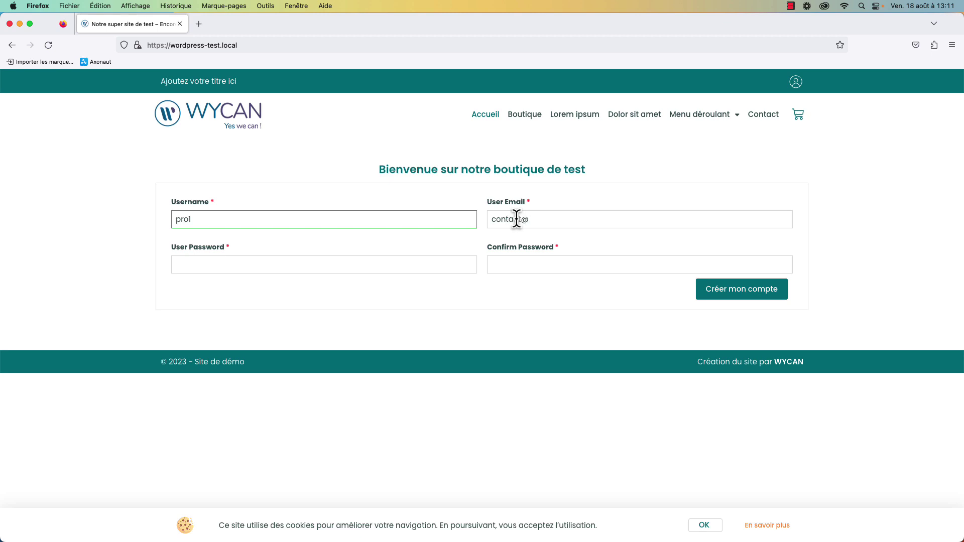
key(Tab)
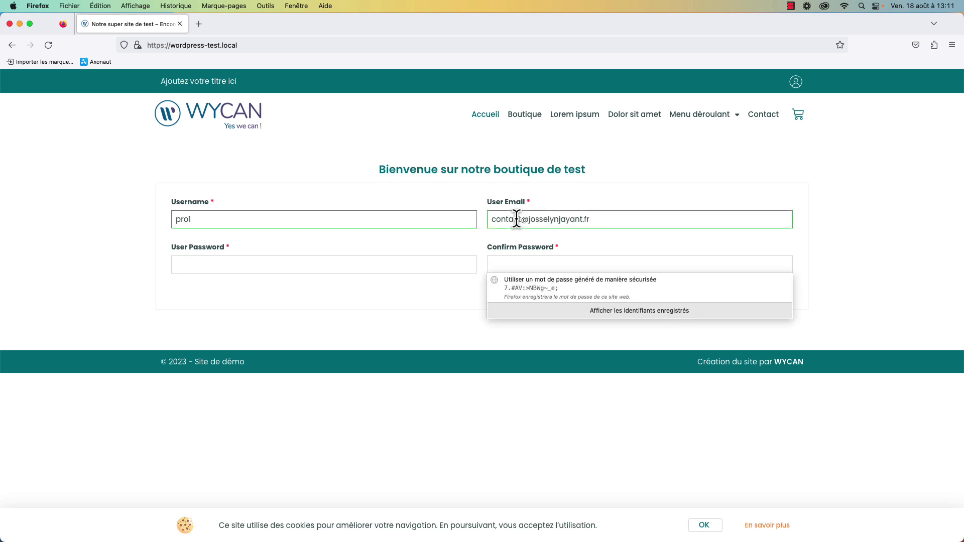
click(409, 264)
text(••)
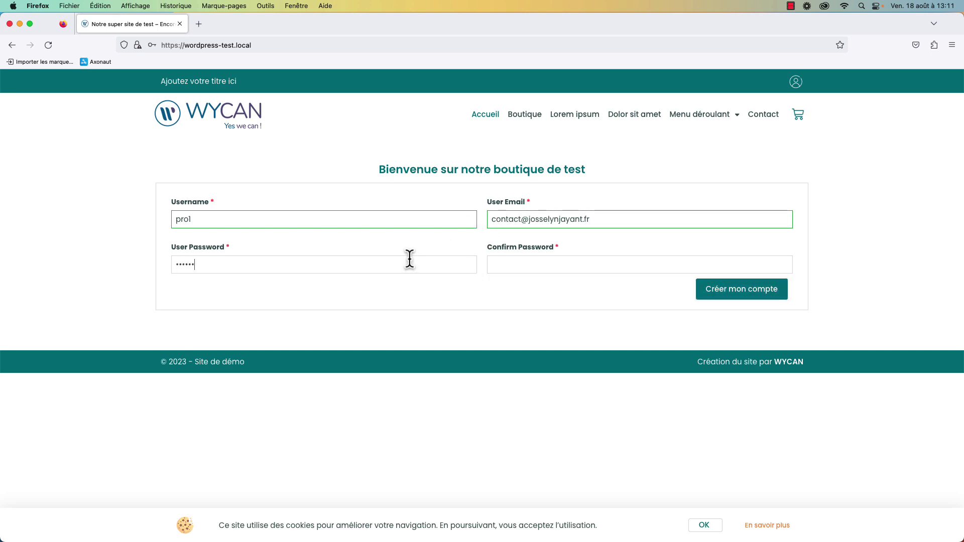
key(Tab)
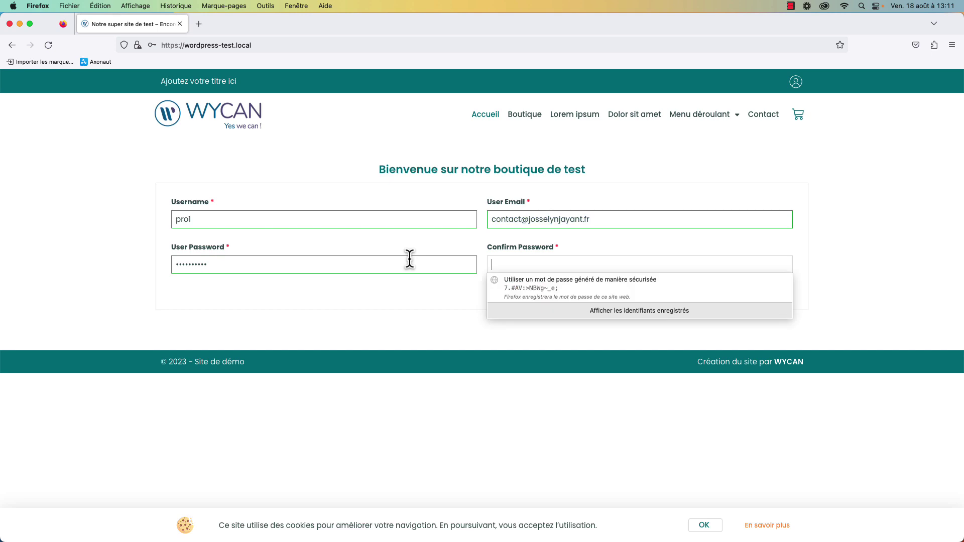
text(•••)
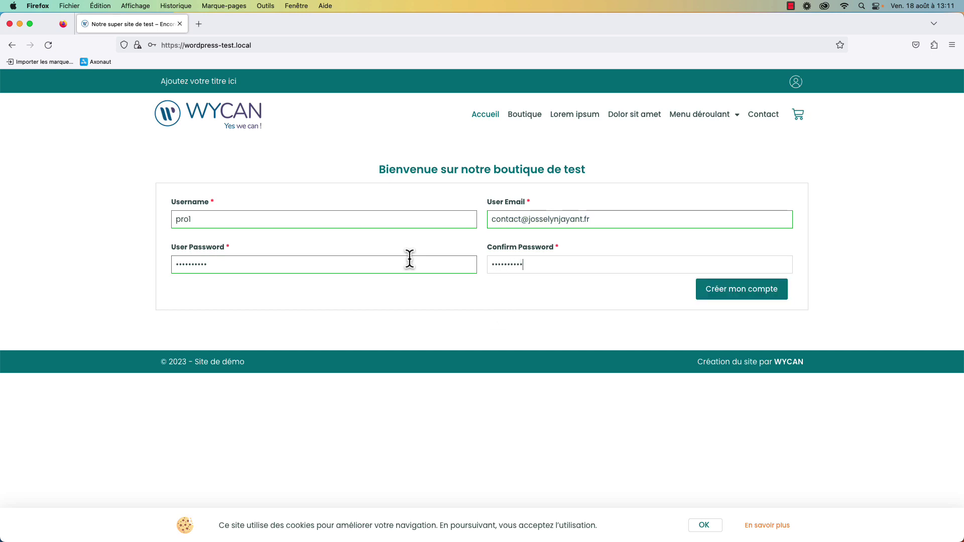
Submit the form with Créer mon compte and dismiss the browser's save-login prompt.
click(748, 294)
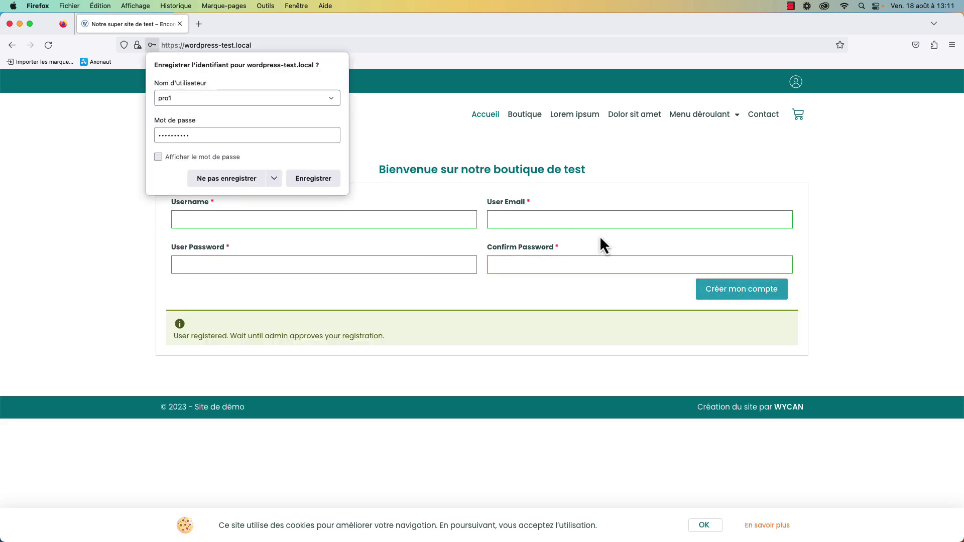
click(318, 328)
drag(232, 335, 355, 337)
click(355, 338)
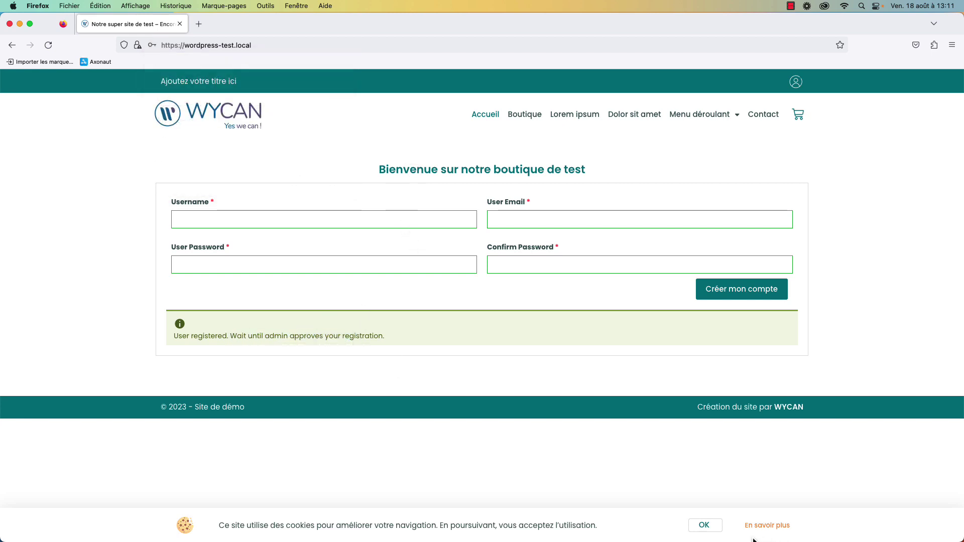
Accept the cookie banner with OK and return to the admin's Brave browser.
click(704, 524)
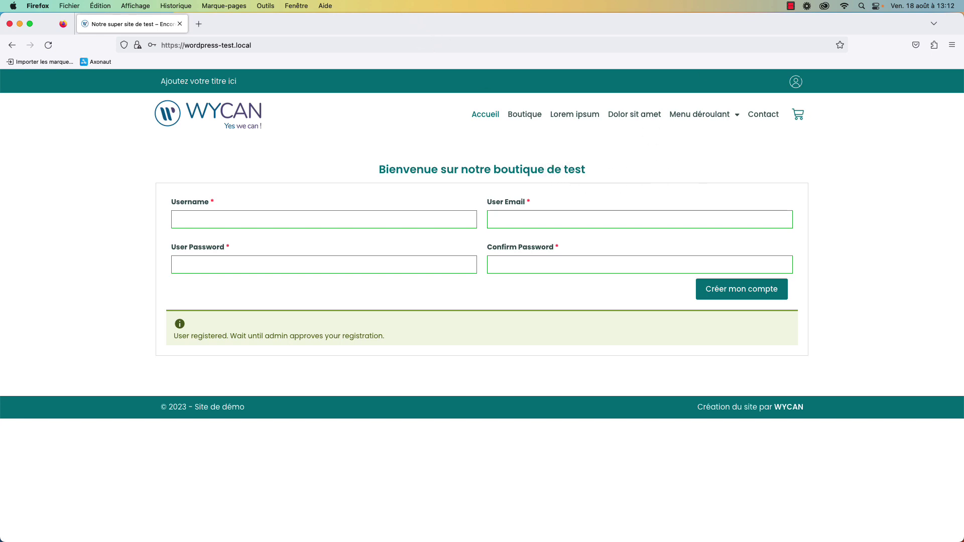
key(super+Tab)
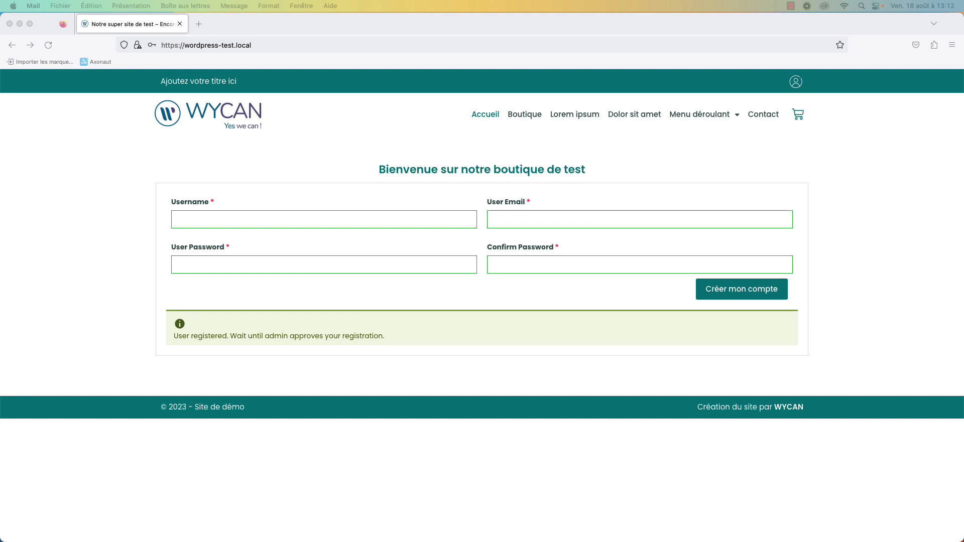
click(589, 165)
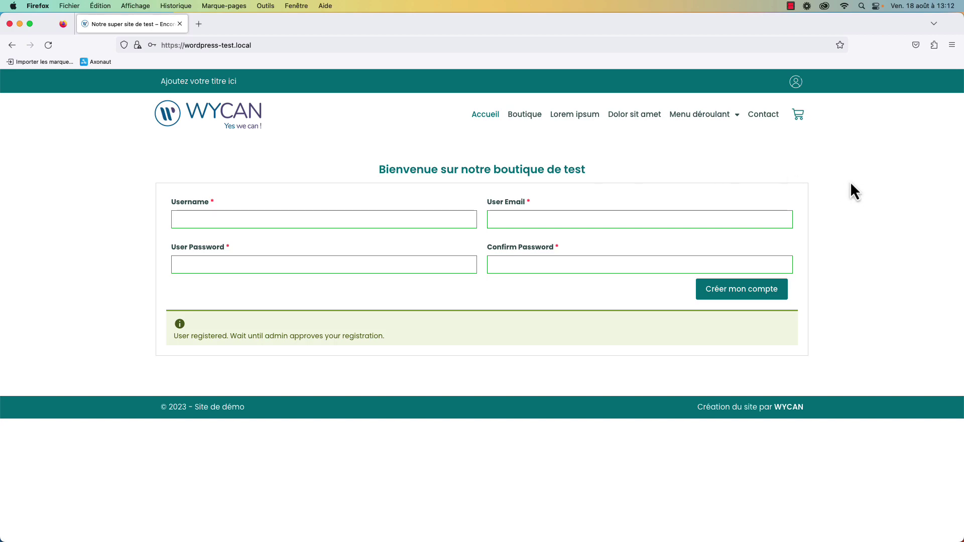
key(super+Tab)
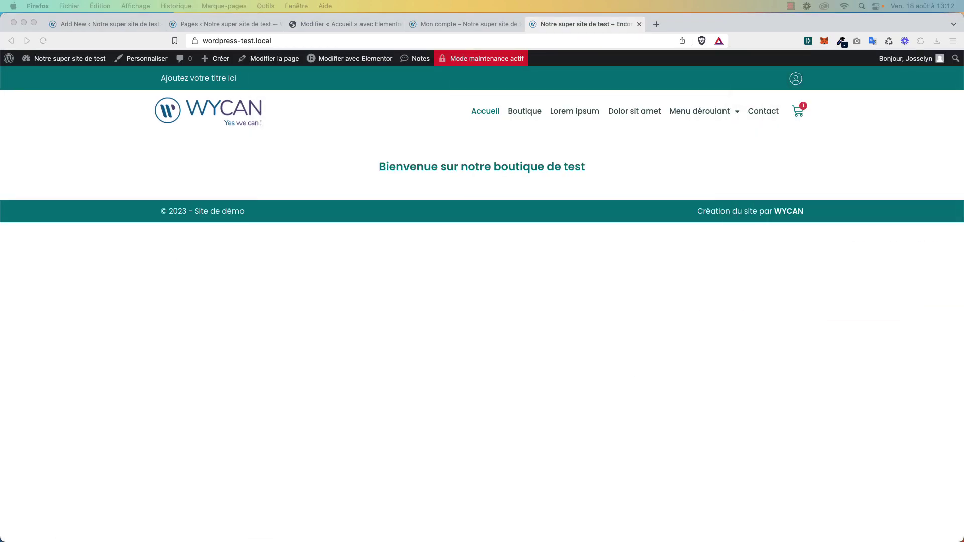
Check the dashboard's User Registration Activity for Création compte pro, then open the Comptes list.
click(103, 22)
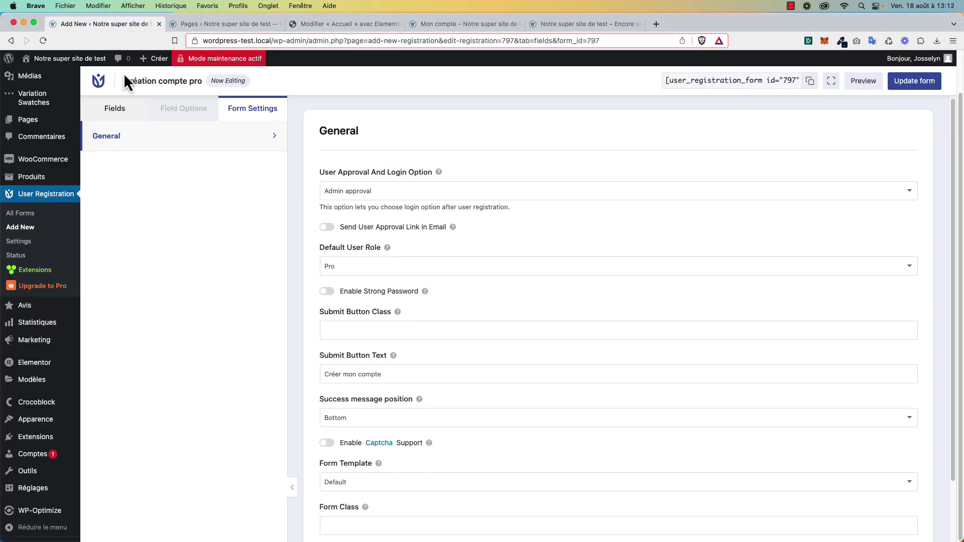
scroll(56, 151, up, 2)
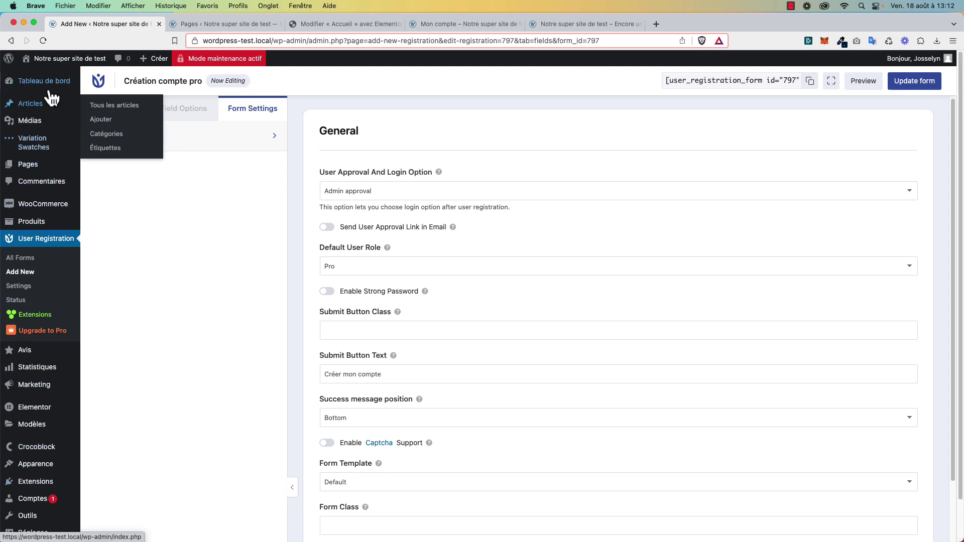
click(55, 84)
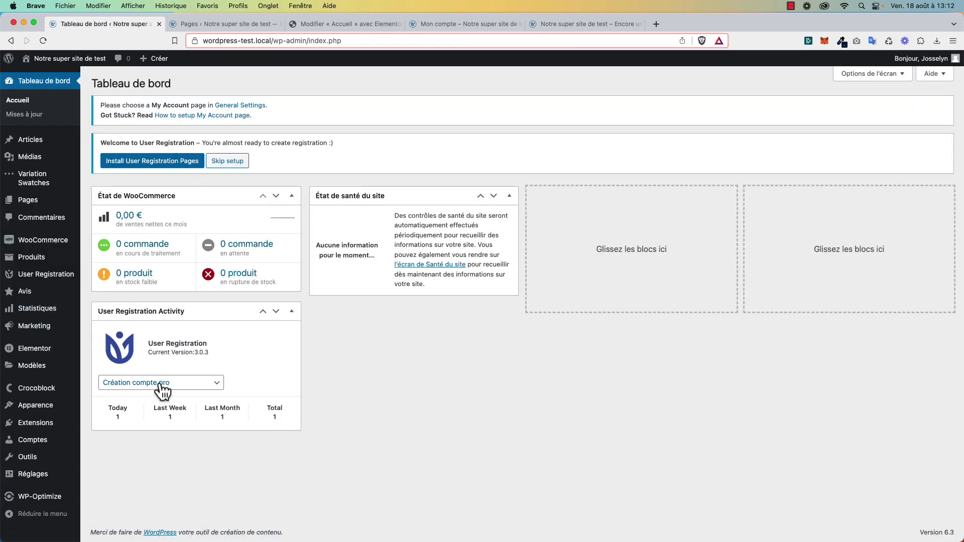
click(195, 389)
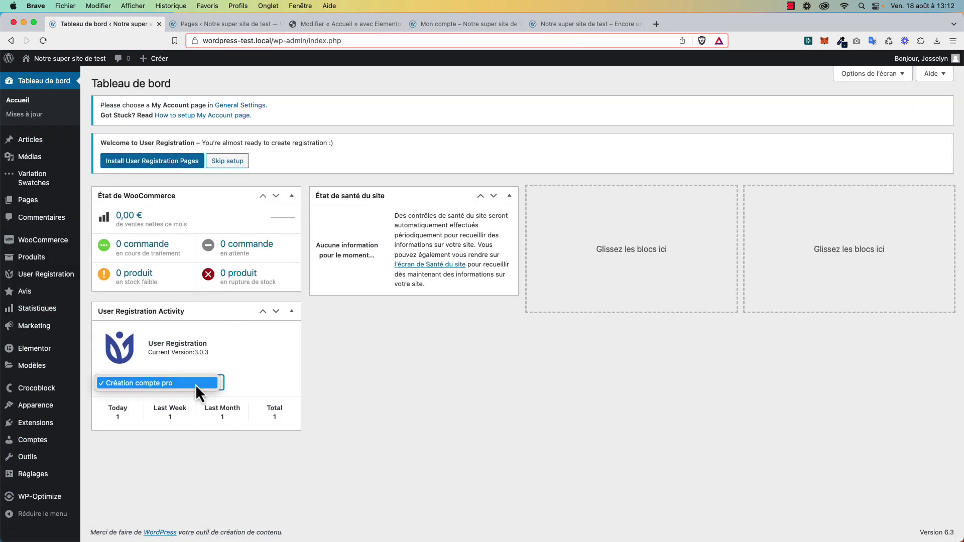
click(195, 384)
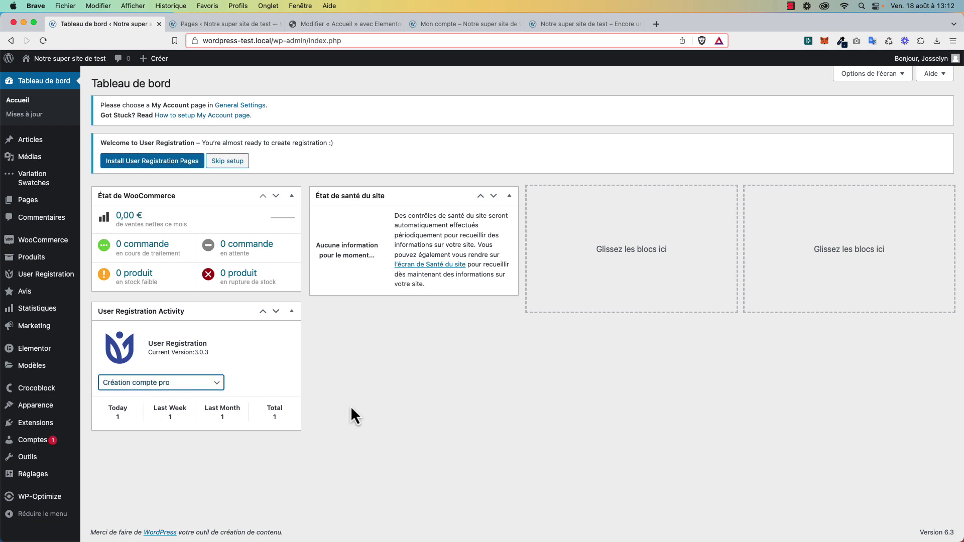
click(52, 441)
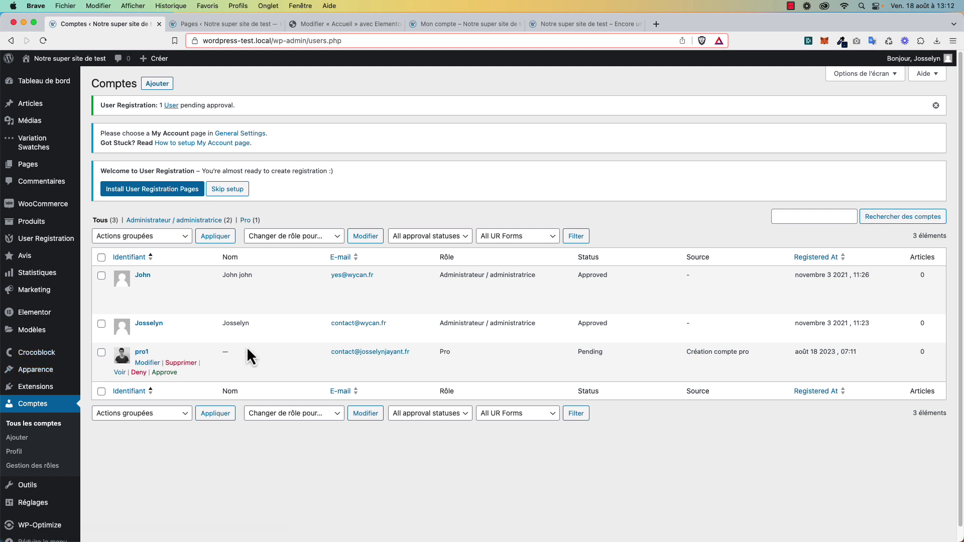
Approve the pending Pro test account, then maximise the Firefox window showing the site.
scroll(276, 351, down, 1)
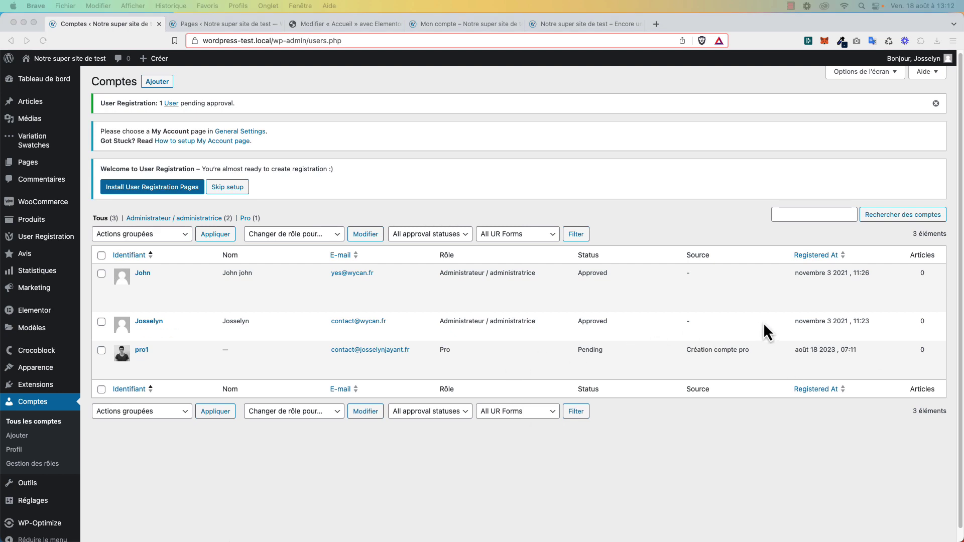
click(427, 355)
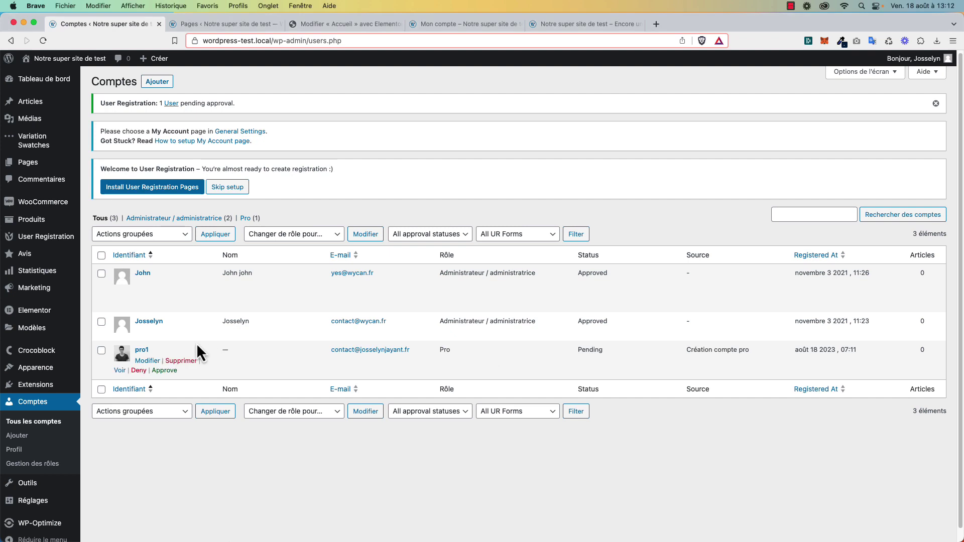
click(170, 372)
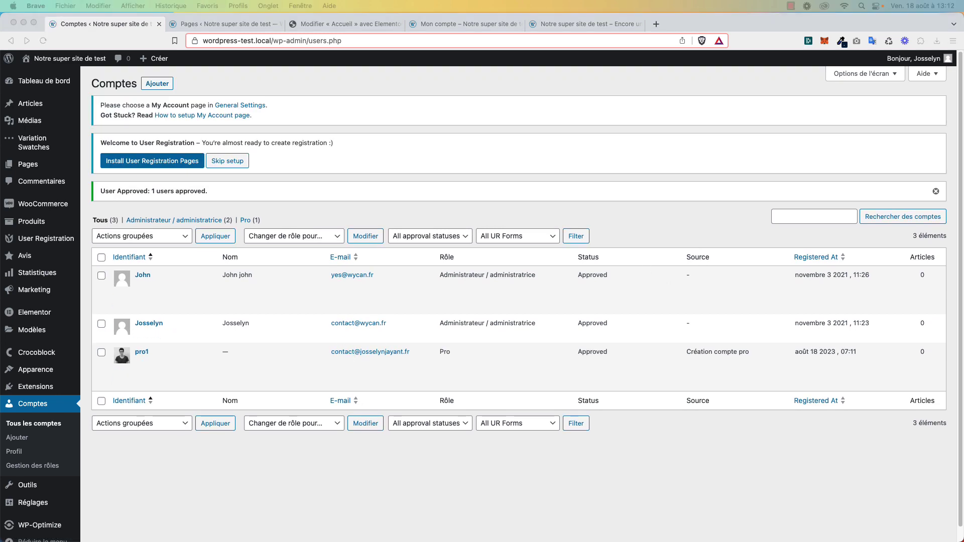
key(super+Tab)
double_click(567, 113)
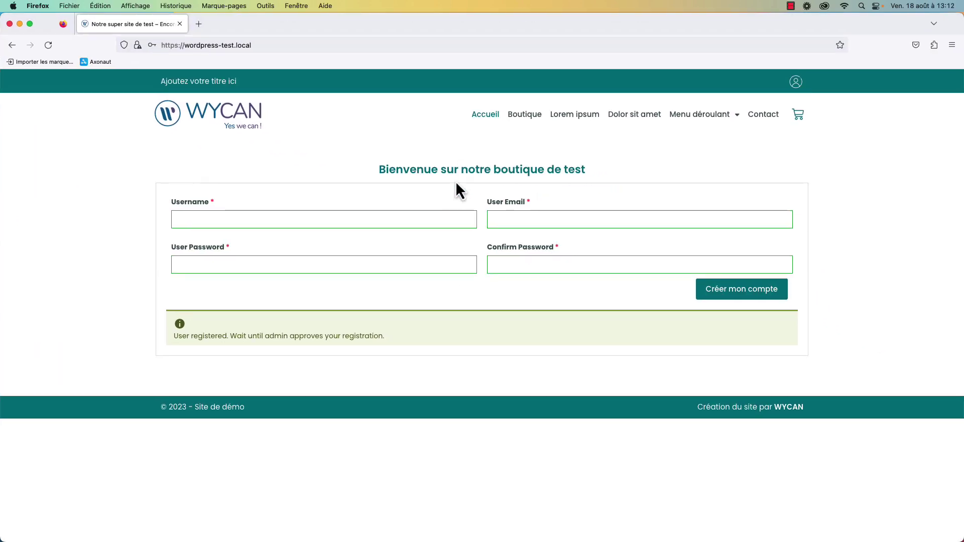
Log in on the My Account page as pro1 with its password, dismissing the save-login prompt.
click(252, 125)
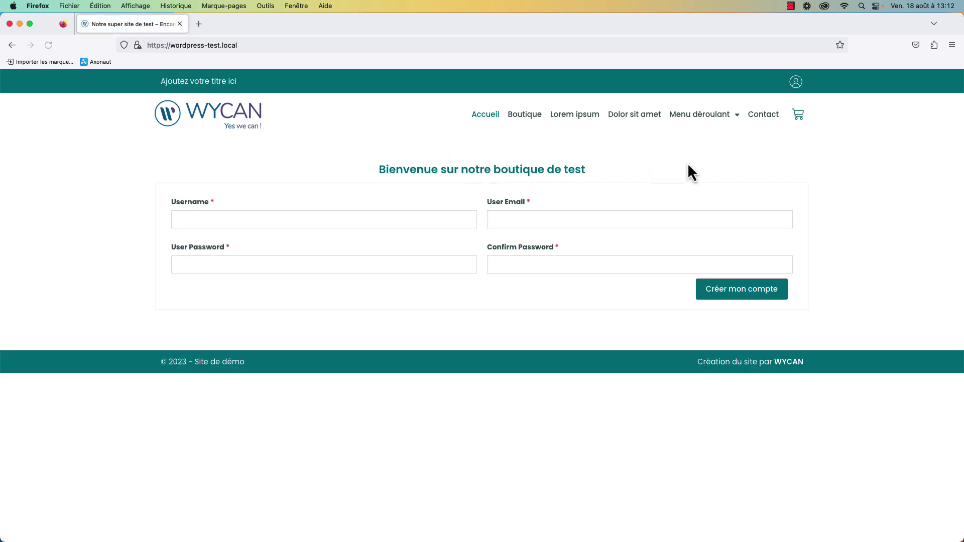
click(796, 83)
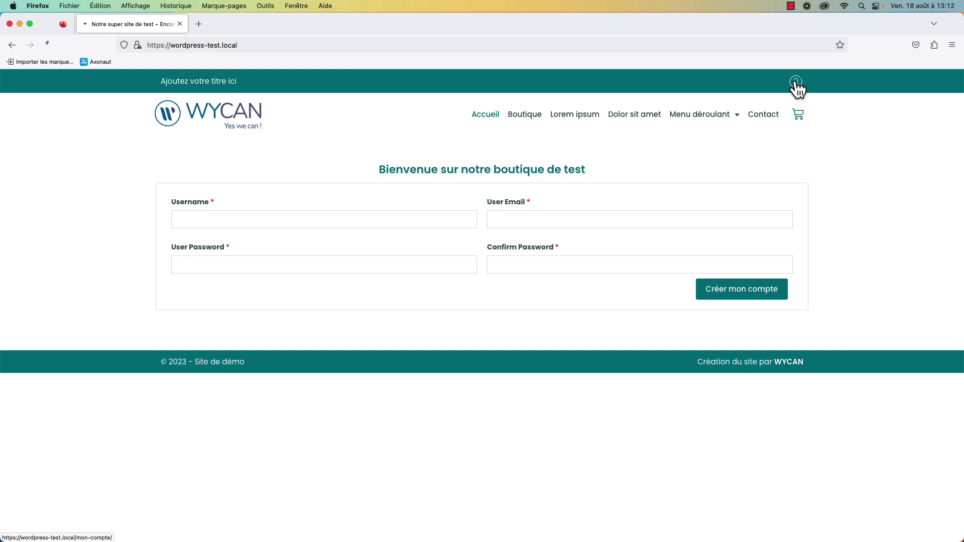
click(397, 251)
text(pro1)
key(Tab)
text(*******)
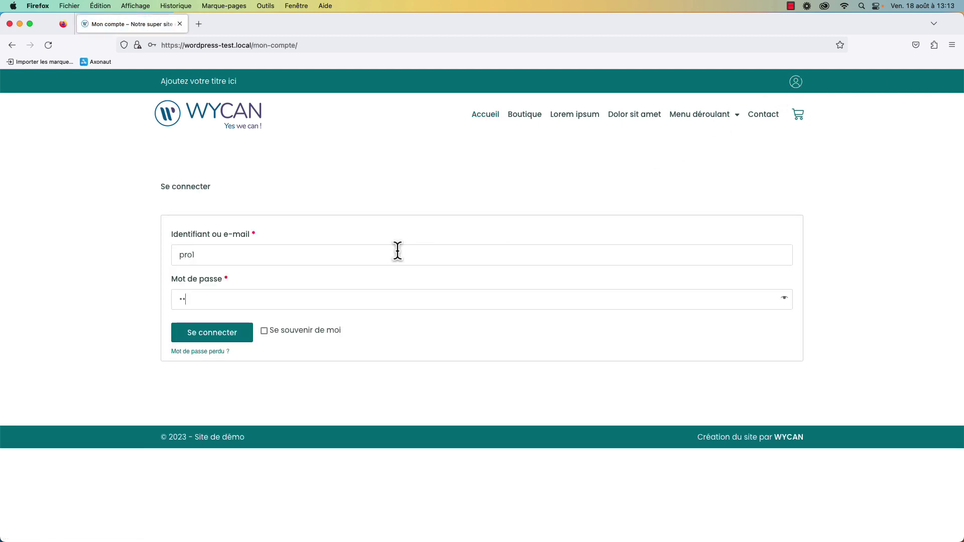
text(***)
click(251, 329)
click(474, 167)
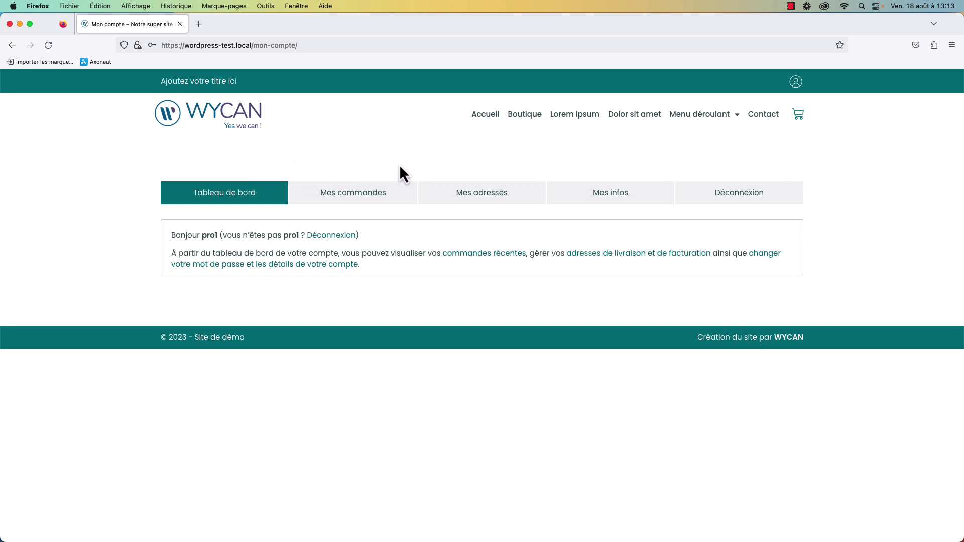
View the billing address form under Mes adresses, then return to the home page via the WYCAN logo.
click(450, 203)
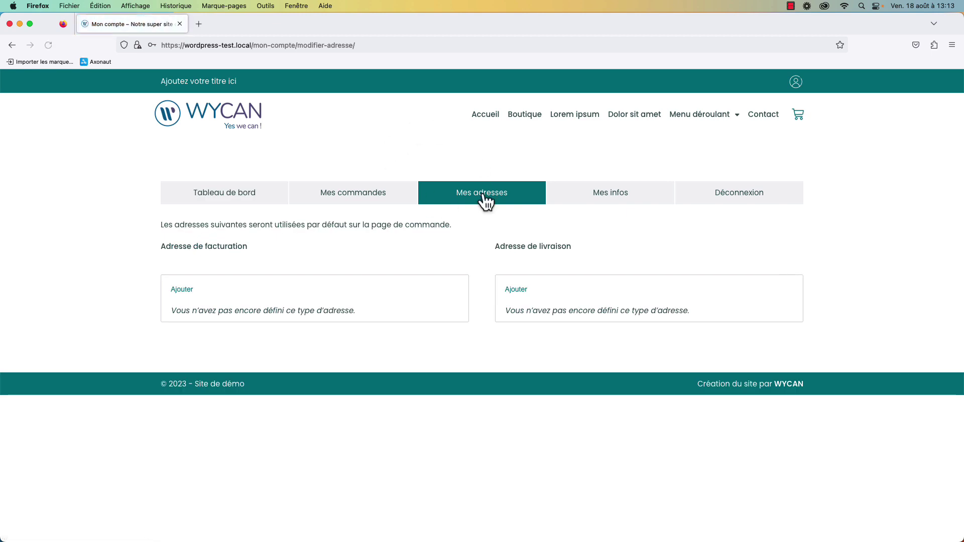
click(186, 292)
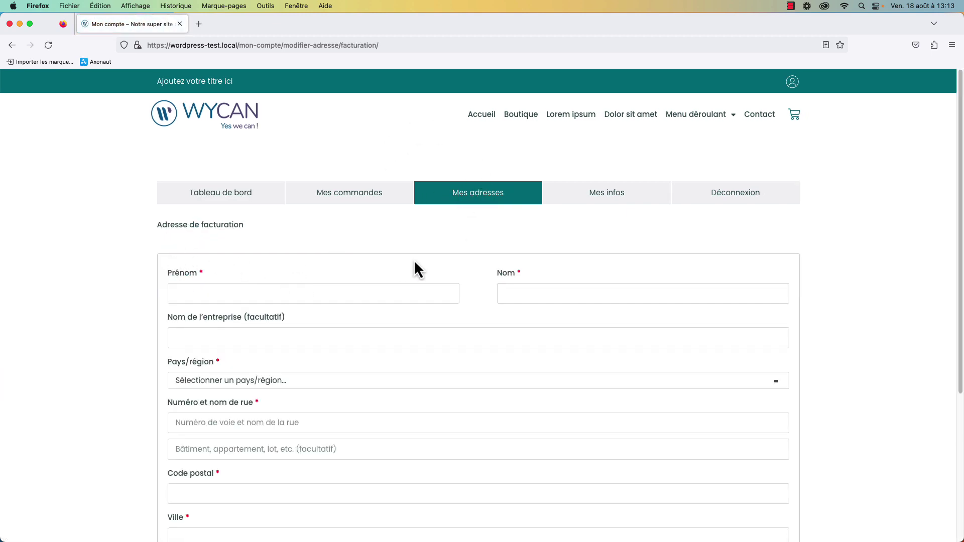
scroll(415, 264, down, 1)
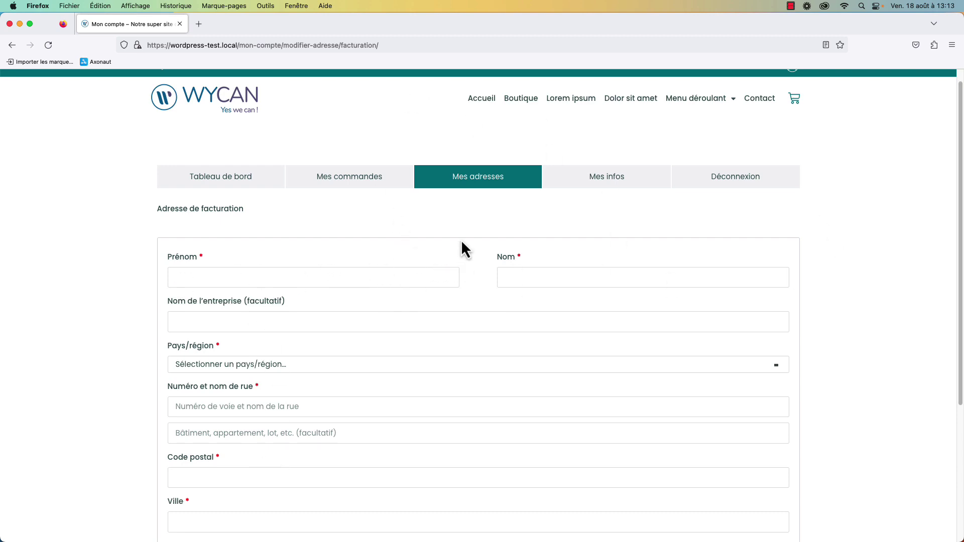
click(230, 97)
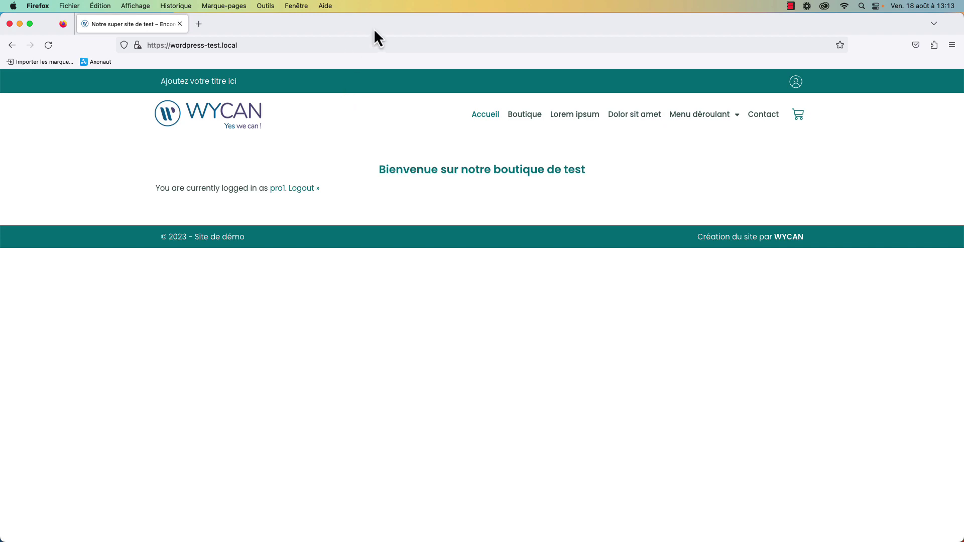
Reopen the test user's empty billing address form in Firefox, then return to Brave's Comptes page.
key(super+Tab)
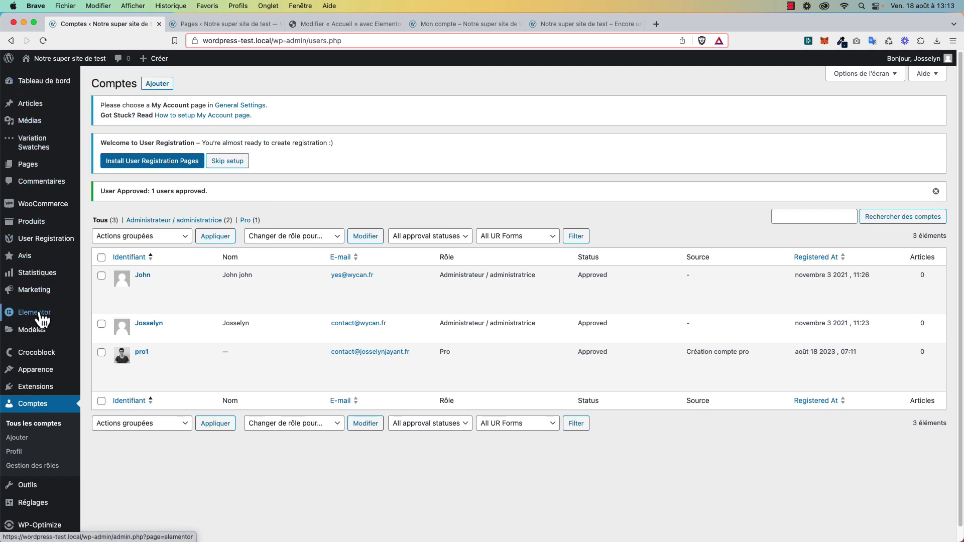
mouse_move(55, 241)
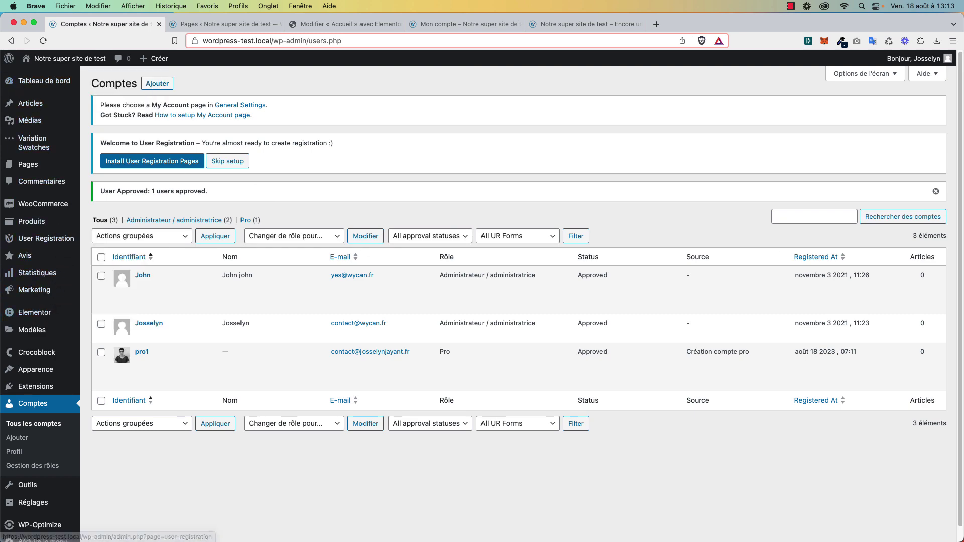
key(super+Tab)
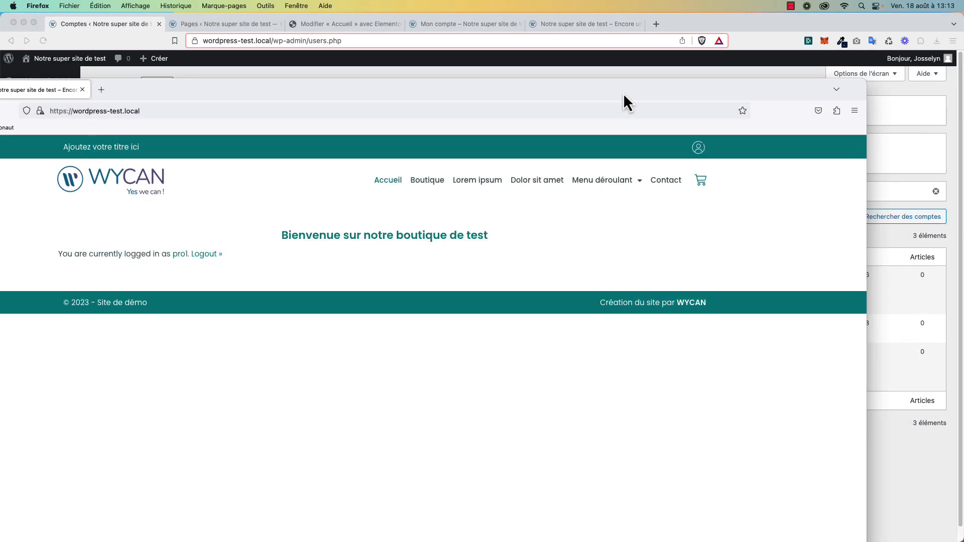
click(796, 86)
click(481, 201)
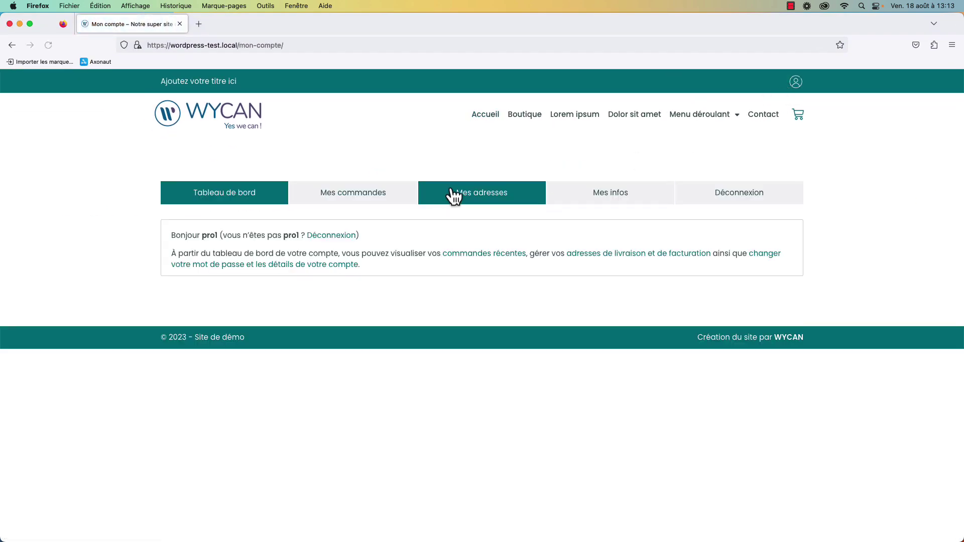
click(177, 291)
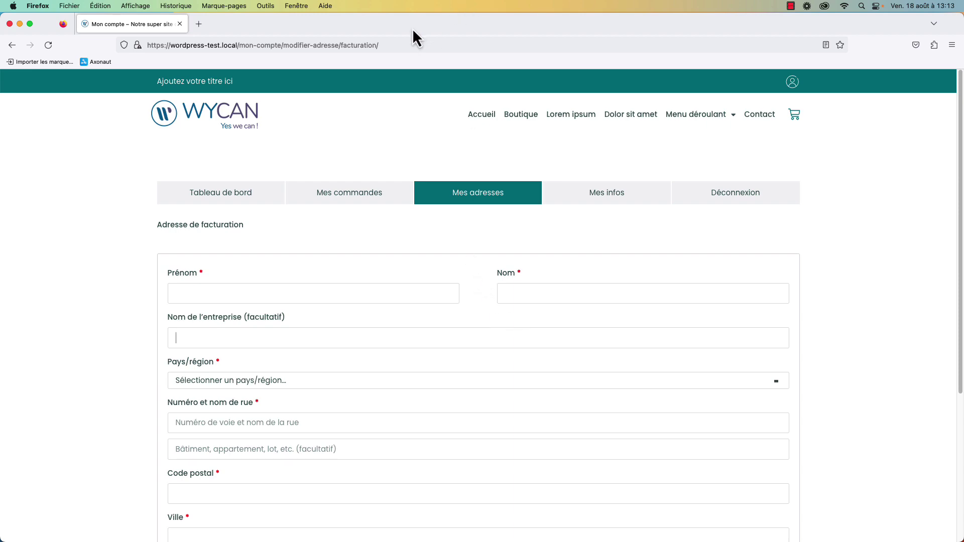
key(super+Tab)
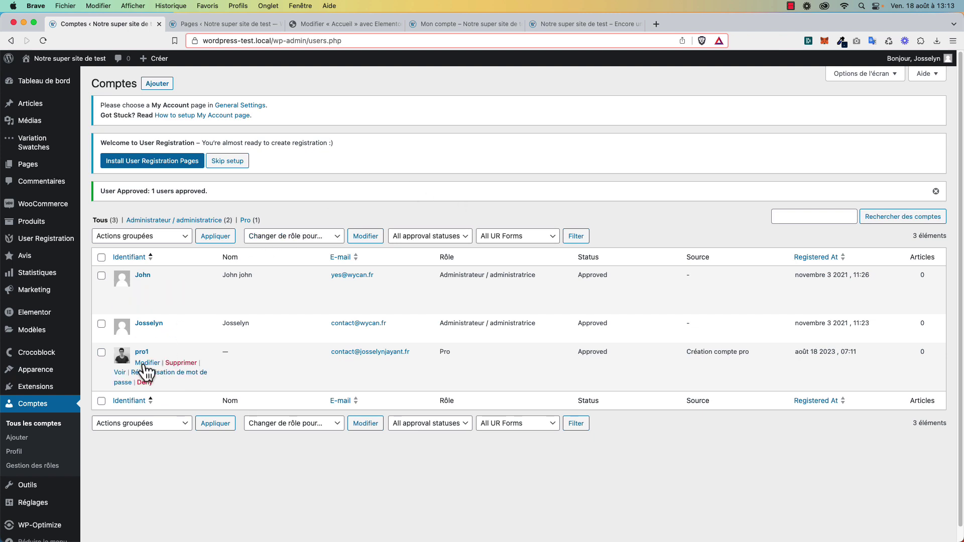
Open the User Registration Extensions list and view the WooCommerce Integration add-on details.
scroll(65, 411, down, 1)
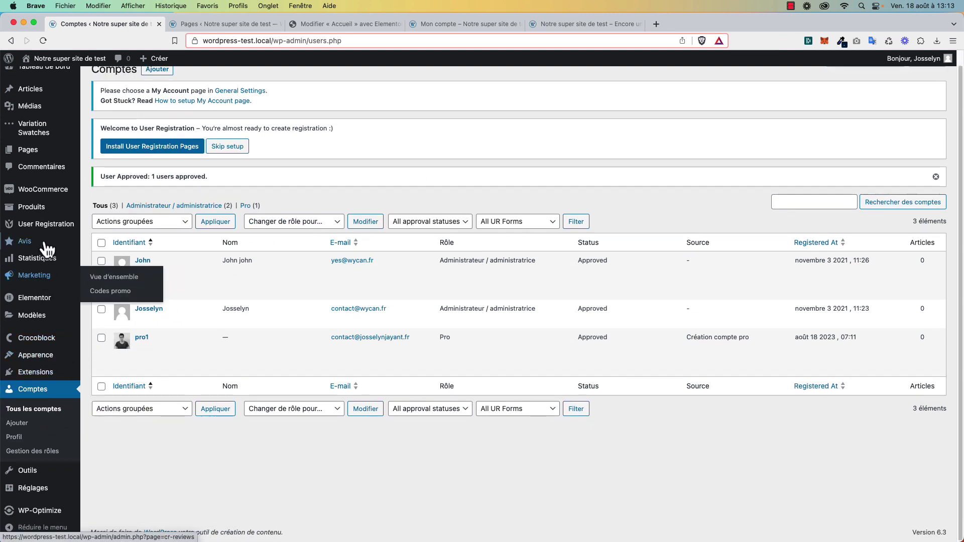
mouse_move(46, 224)
click(121, 282)
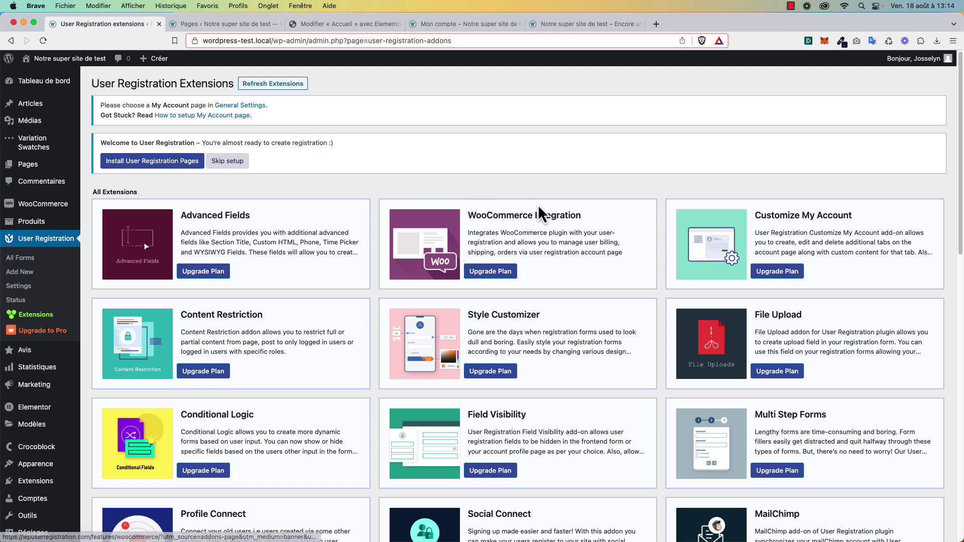
click(541, 219)
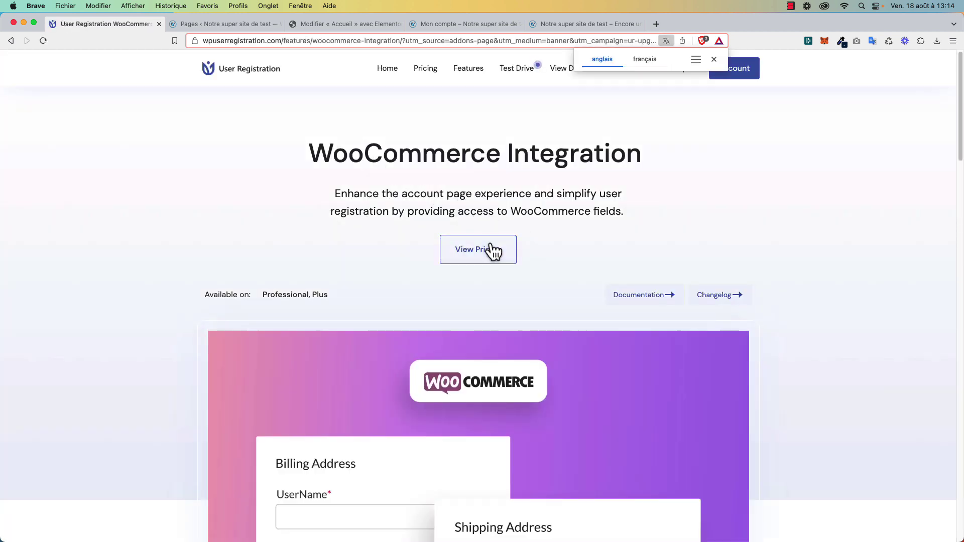
Review the yearly plans (Professional $399, Plus $199, Personal $79), then return to Extensions.
click(492, 250)
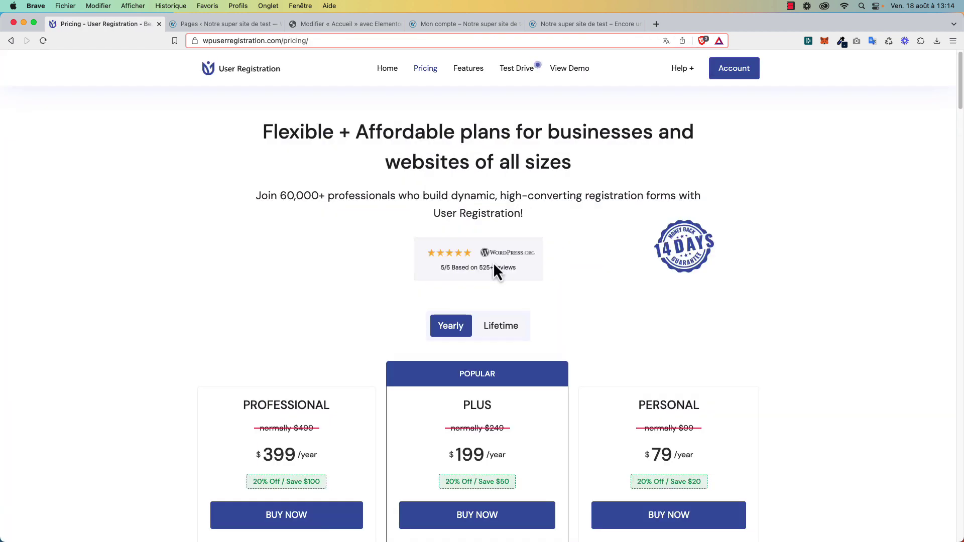
scroll(492, 267, down, 5)
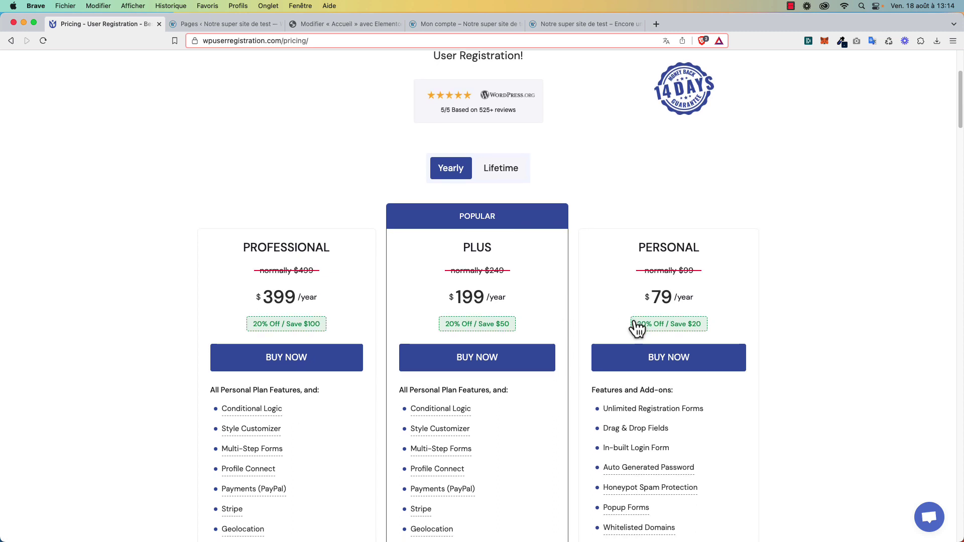
scroll(638, 329, down, 1)
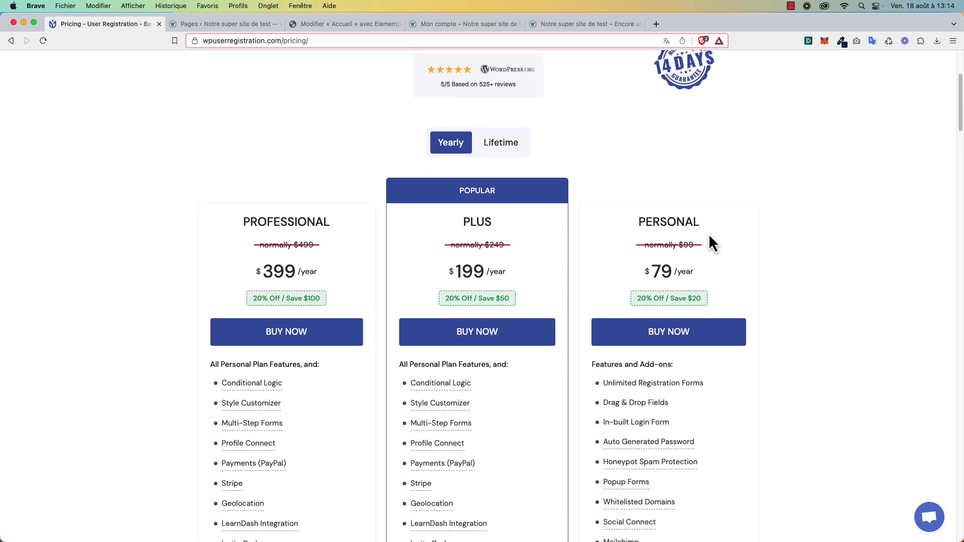
click(14, 41)
click(13, 40)
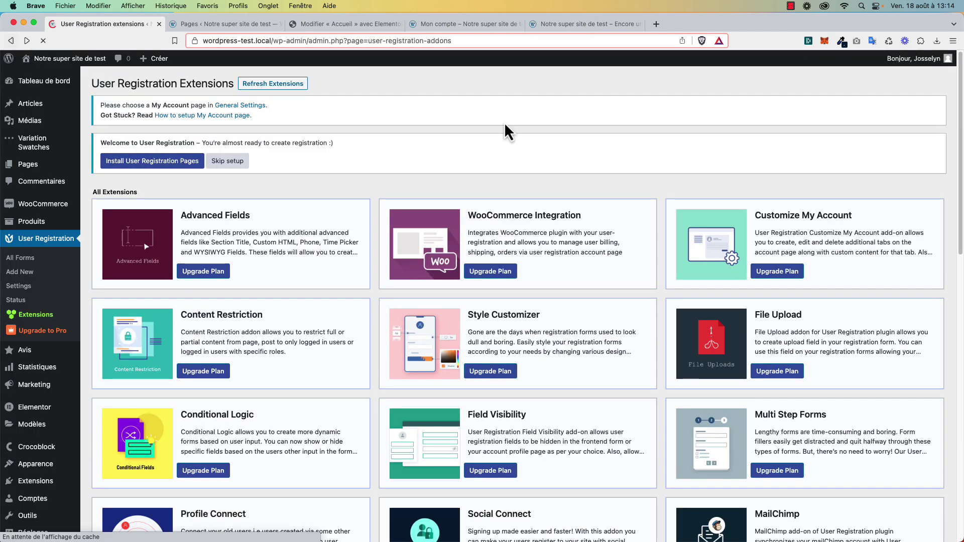
Go to the Tableau de bord to see the Création compte pro registration activity.
click(45, 81)
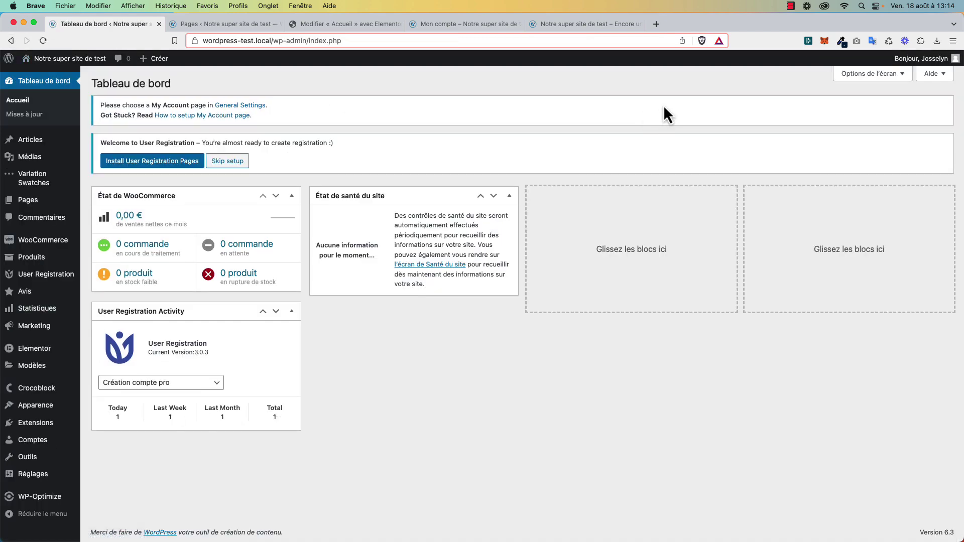